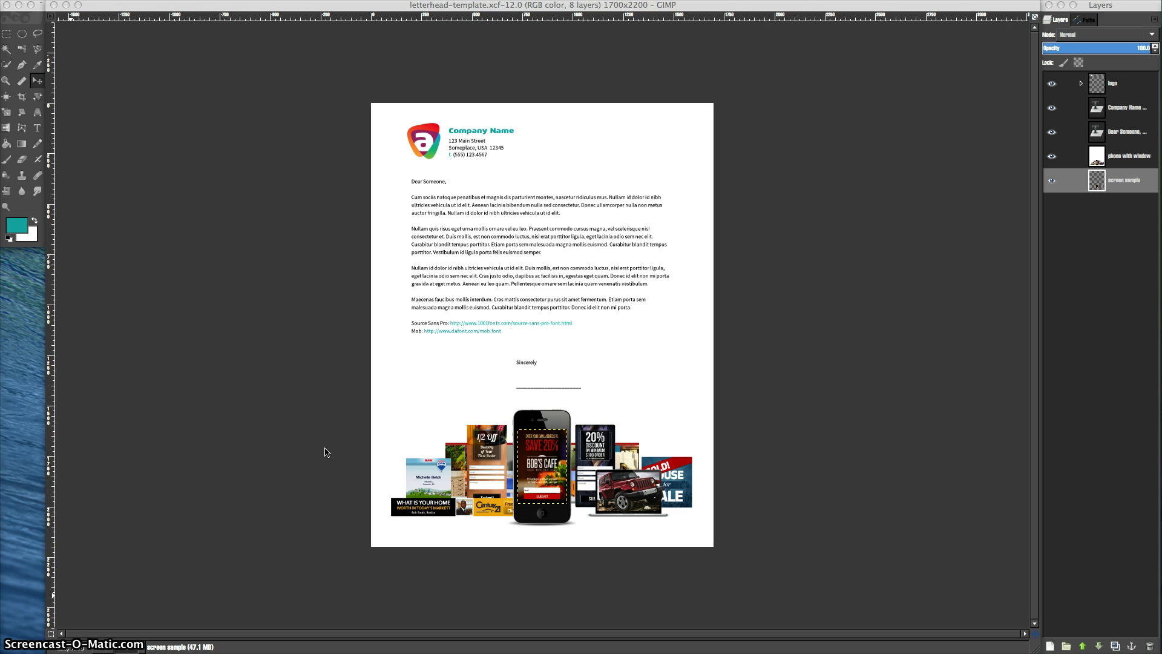
Step: Open the white letter in the logo for editing with the Text tool
left_click_drag(336, 399, 292, 325)
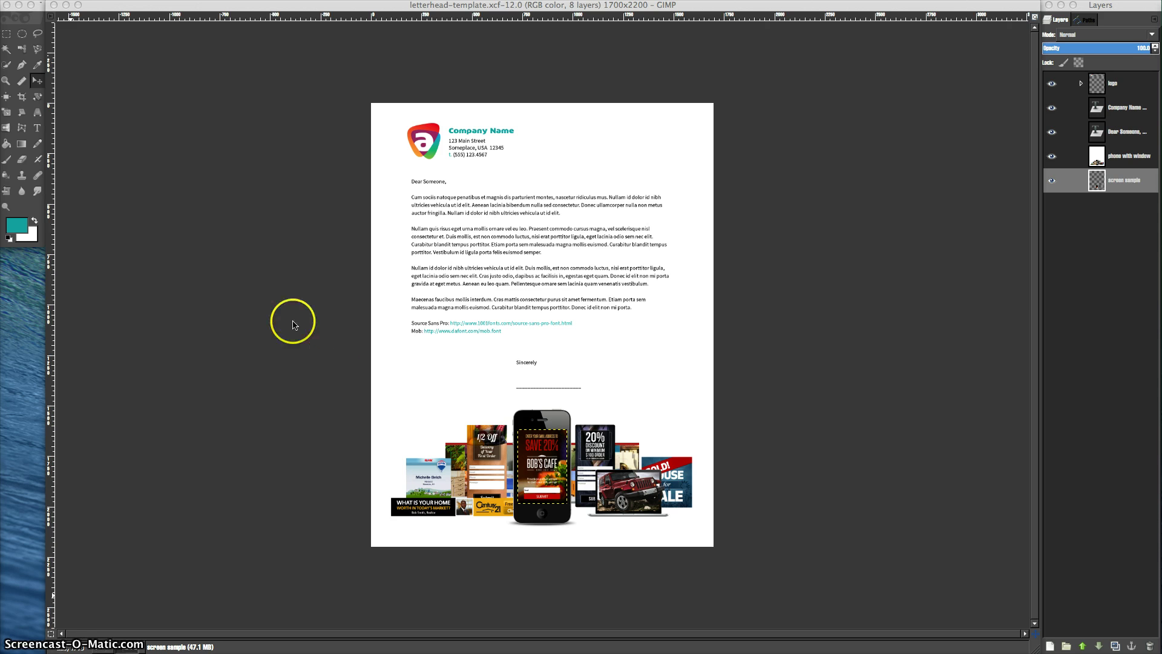
left_click(37, 128)
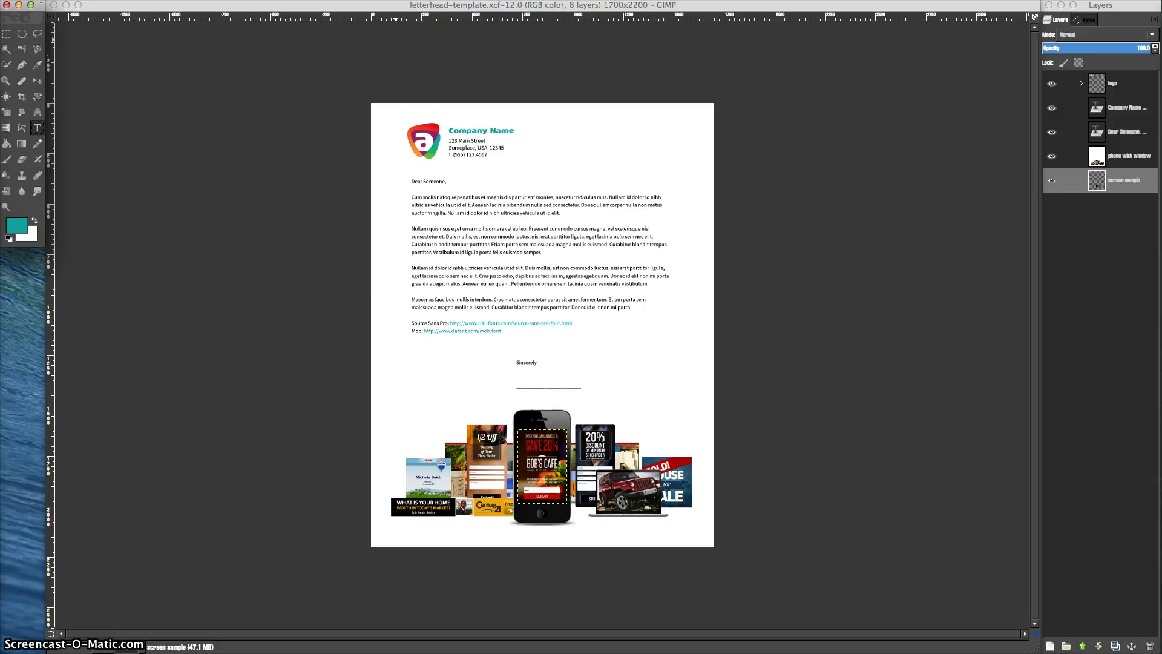
left_click(235, 5)
key("1")
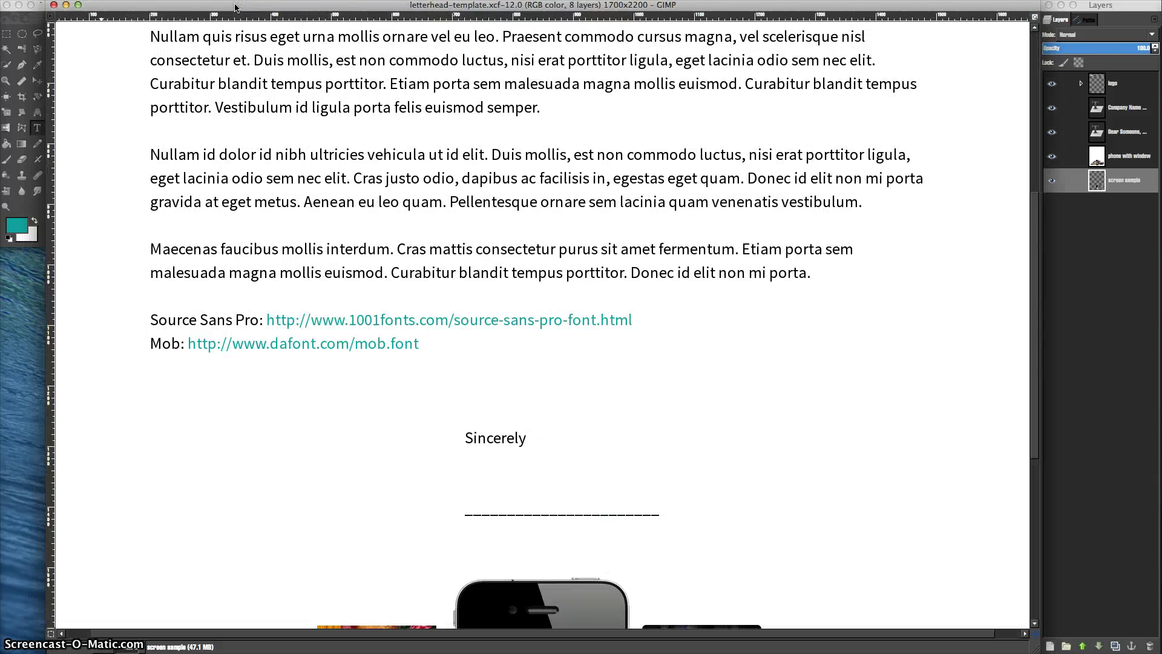
scroll(315, 129, "up", 5)
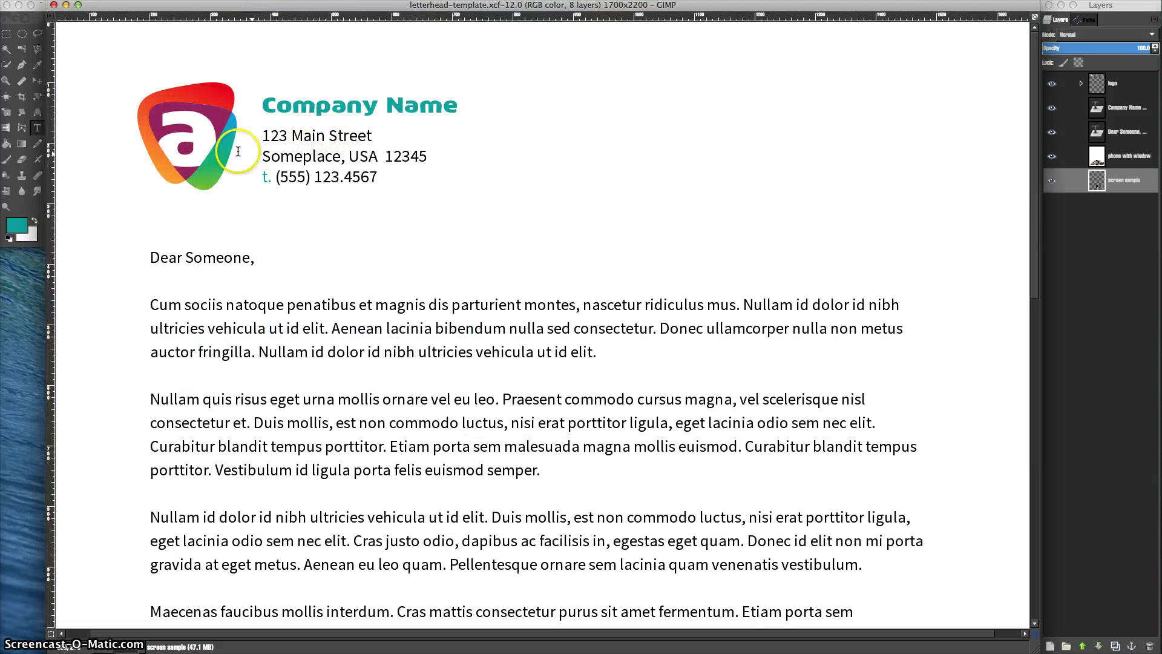
left_click(202, 139)
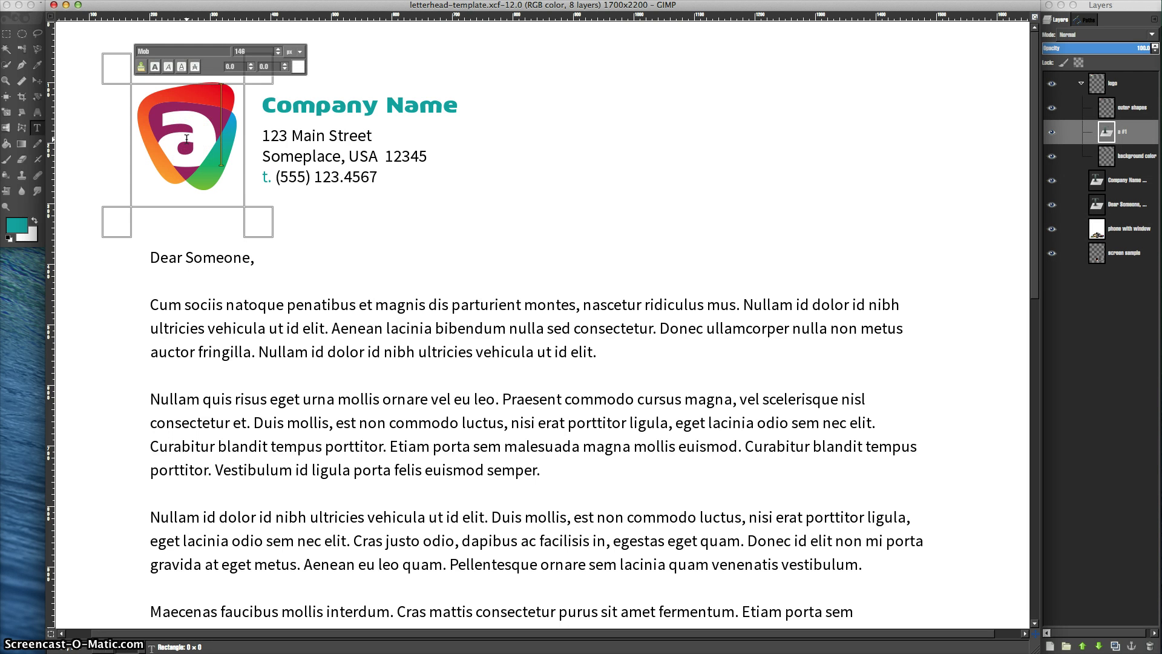
left_click_drag(159, 141, 208, 141)
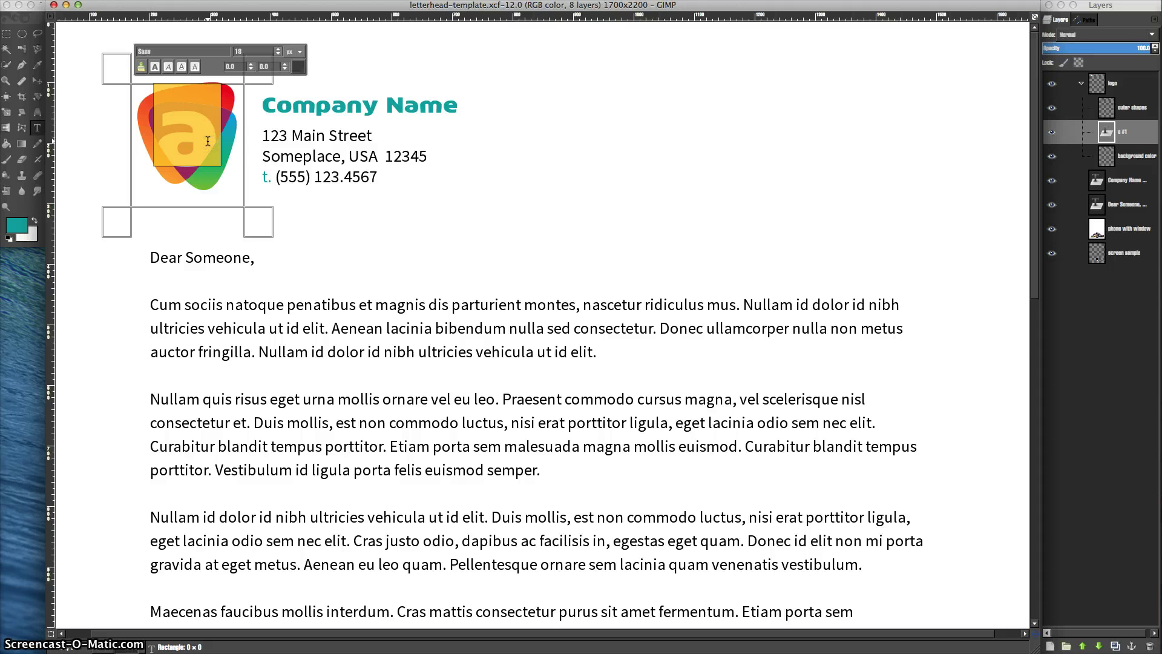
key("BackSpace")
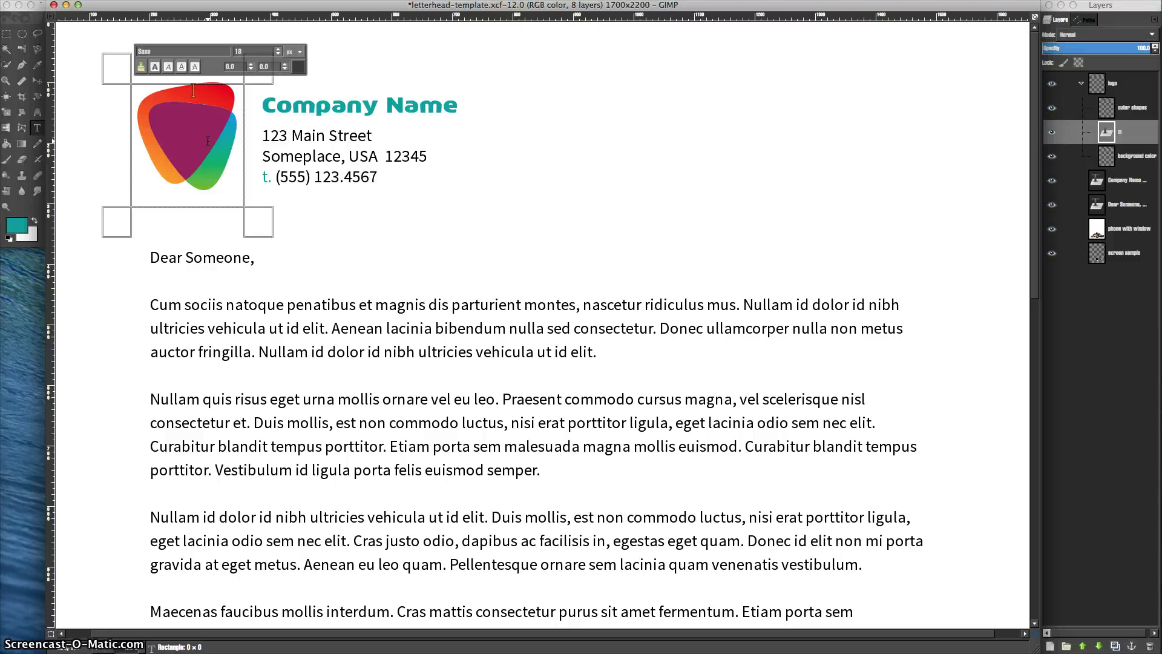
key("super+z")
Step: Replace the letter "a" in the logo with "m"
left_click(216, 140)
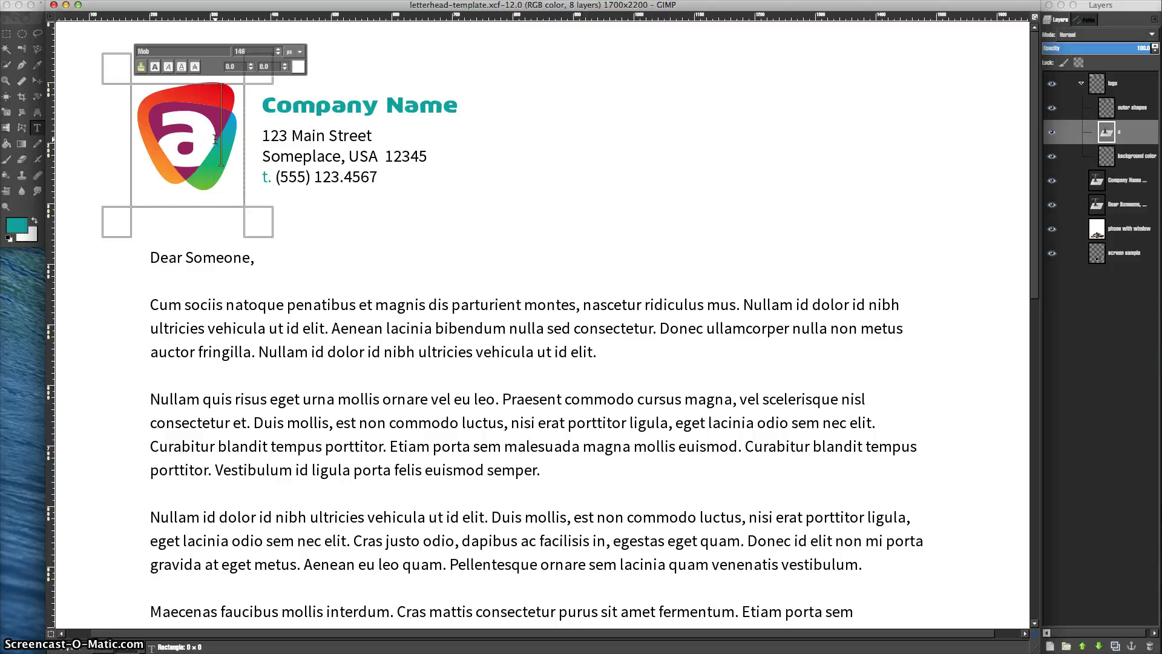
type("a")
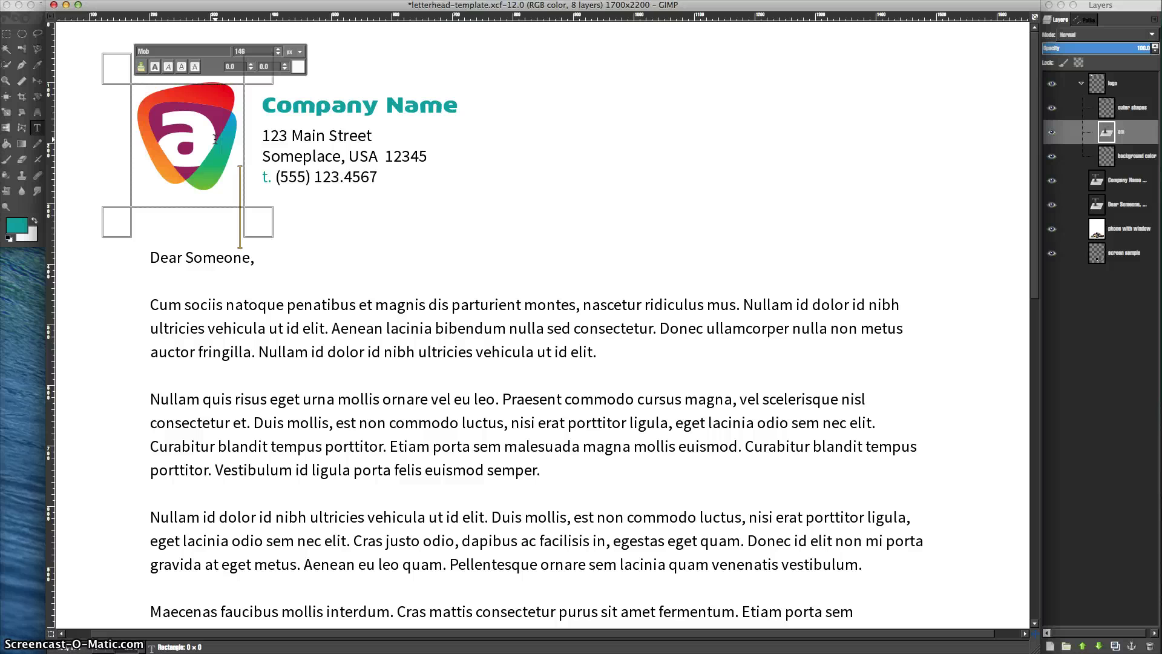
key("BackSpace")
key("BackSpace")
key("BackSpace")
type("m")
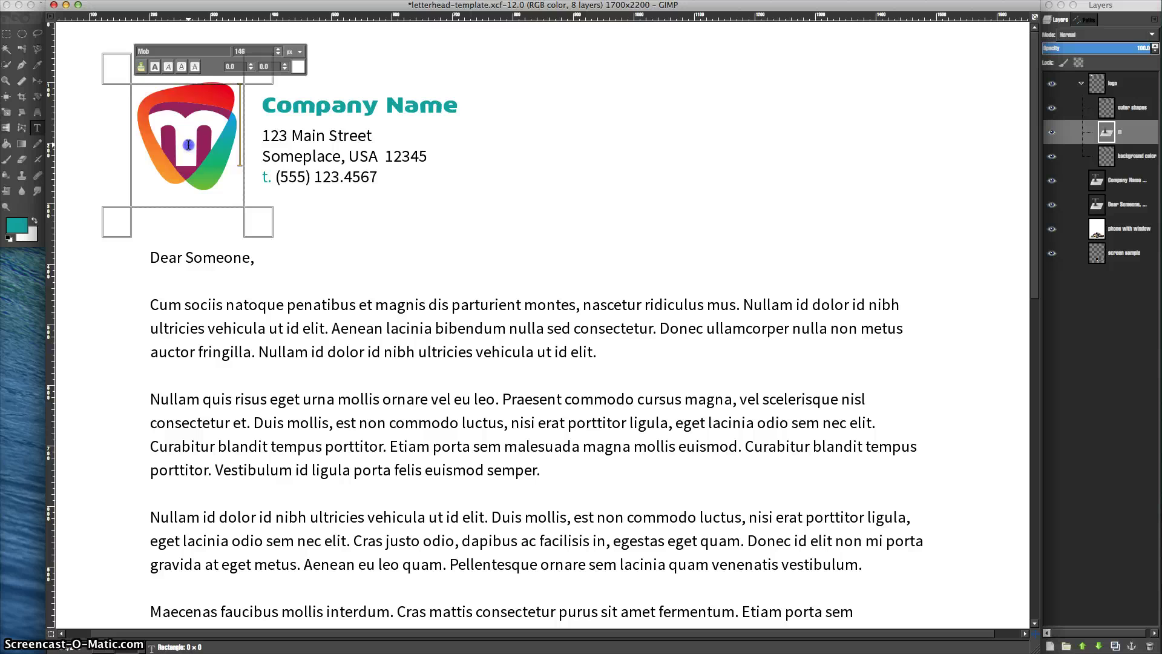
Step: Select the "m" in the logo and reduce its font size slightly
double_click(188, 144)
left_click(277, 54)
left_click(278, 54)
left_click(277, 54)
left_click(277, 54)
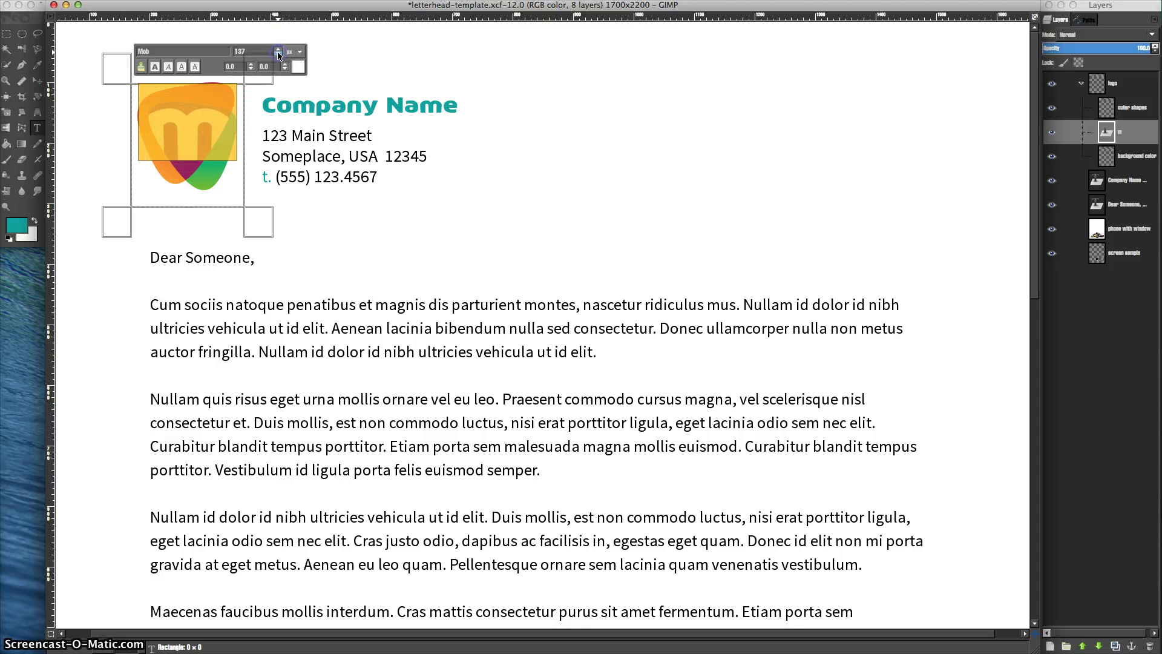
Step: Nudge the "m" text layer slightly downward within the logo with the Move tool
left_click(36, 90)
left_click_drag(175, 125, 181, 127)
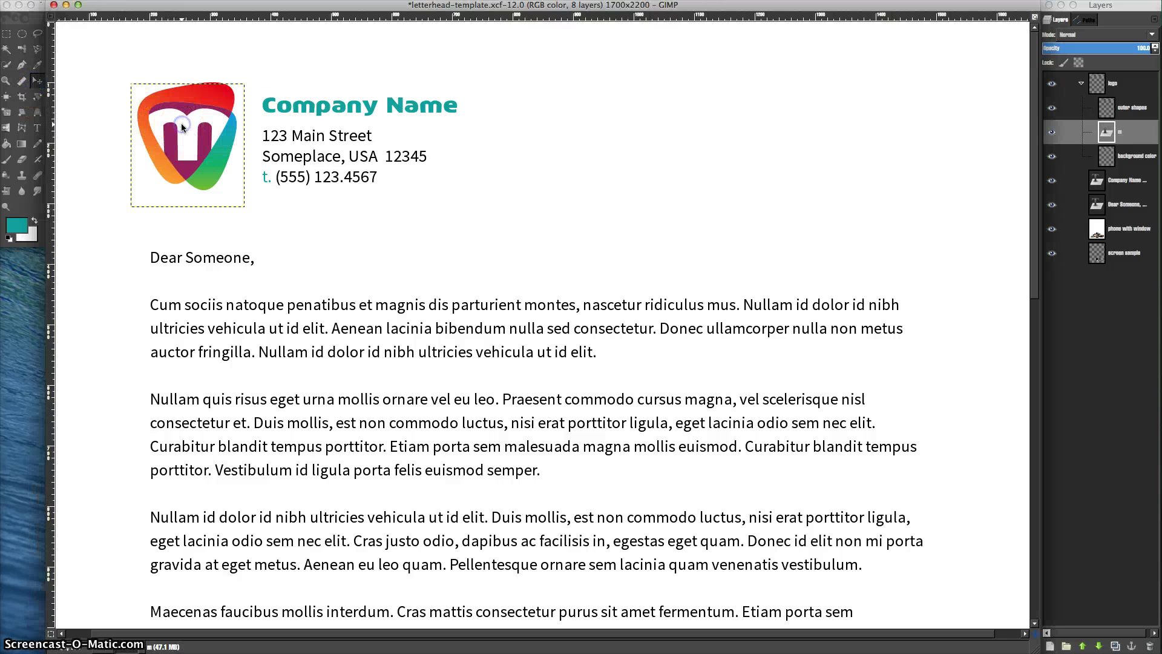
key("Down")
key("Down")
key("Down")
key("Down")
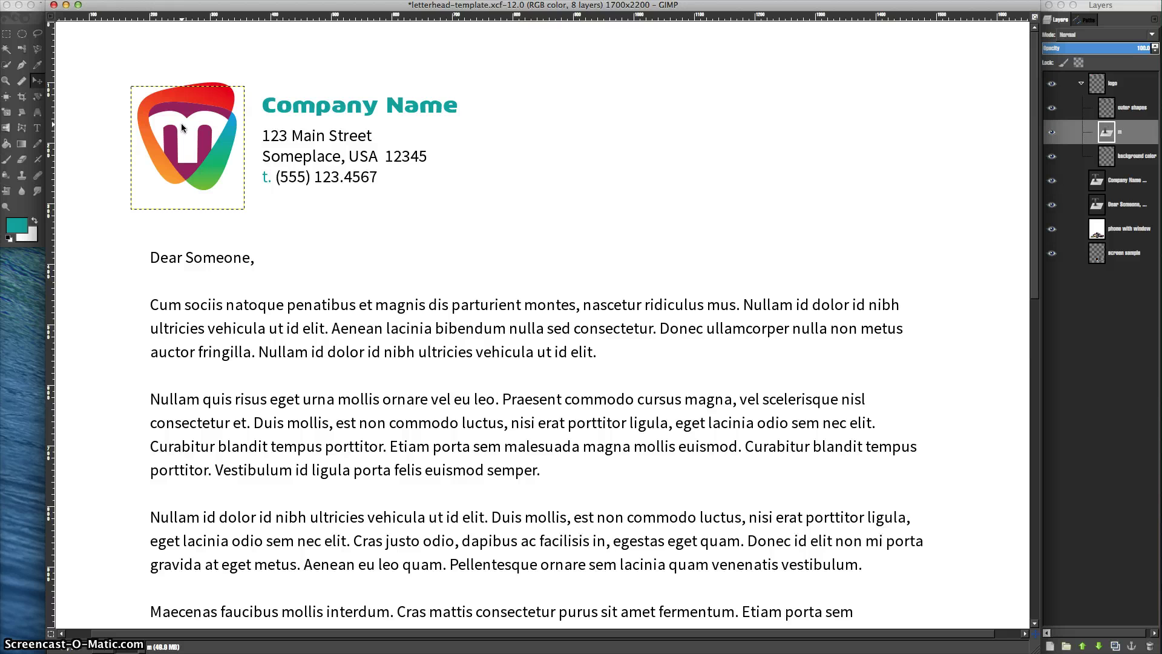
Step: Replace the "Company Name" heading in the letterhead with "My Company"
left_click(37, 127)
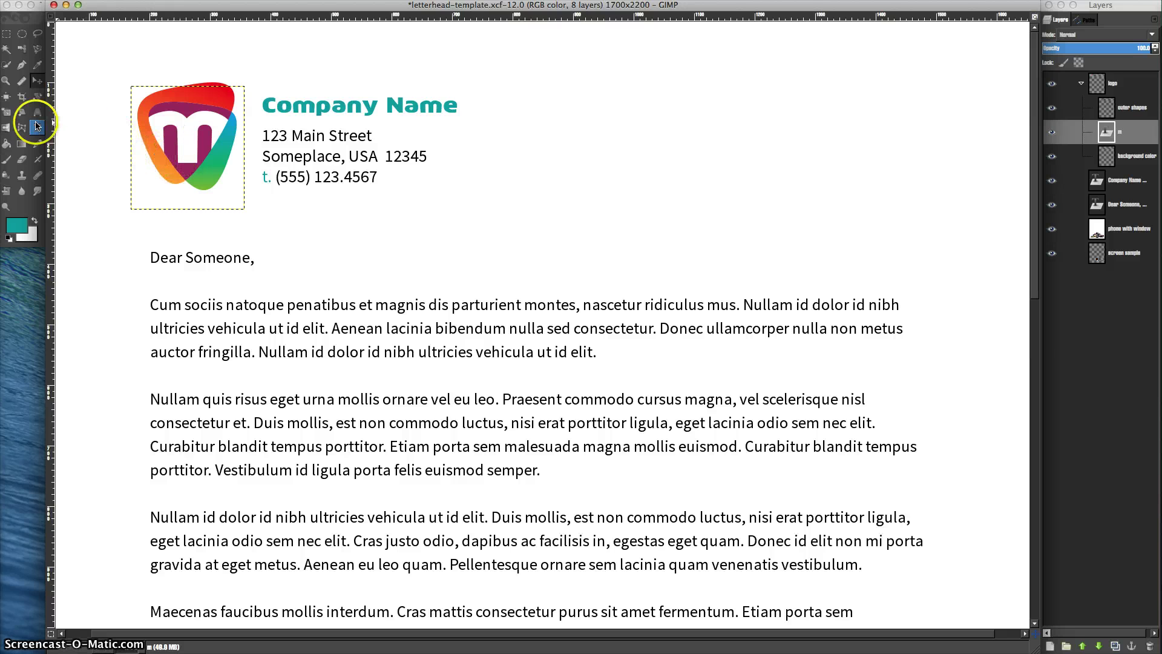
left_click(273, 105)
left_click_drag(262, 105, 454, 107)
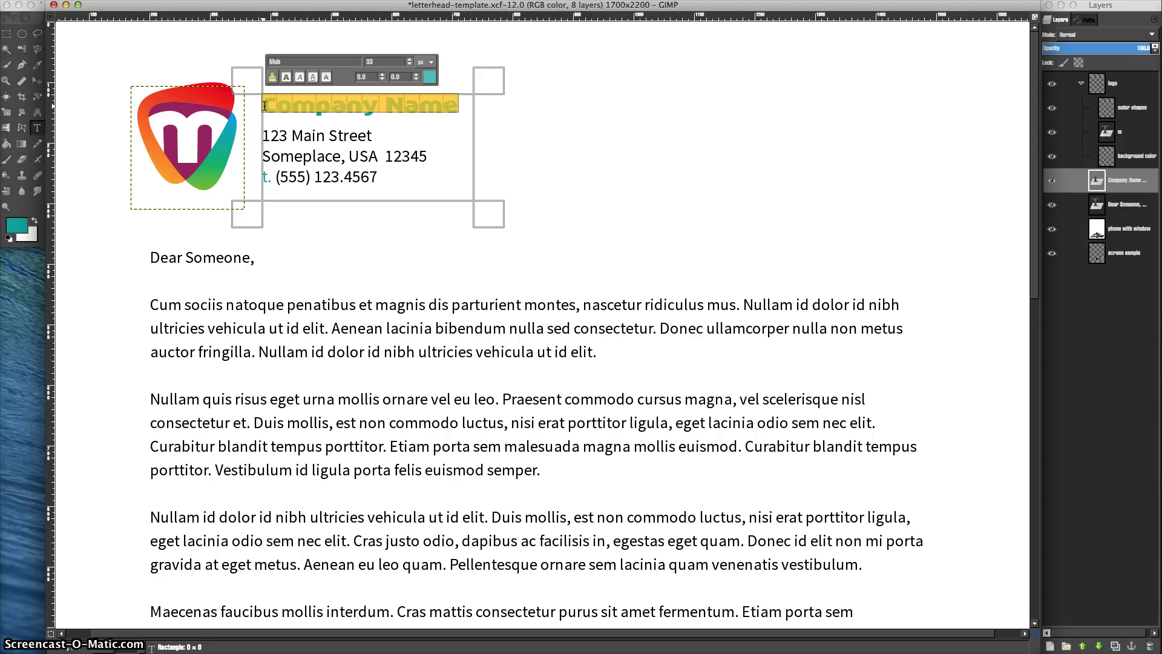
left_click_drag(276, 106, 450, 104)
type("My Comap")
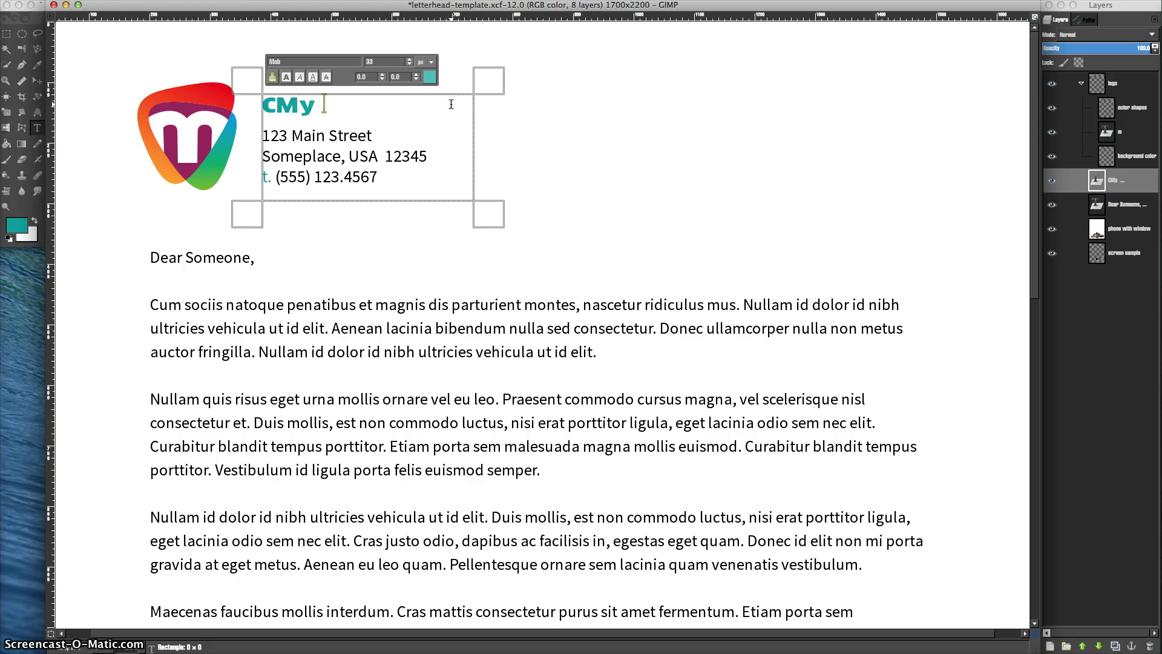
key("BackSpace")
key("BackSpace")
type("pany")
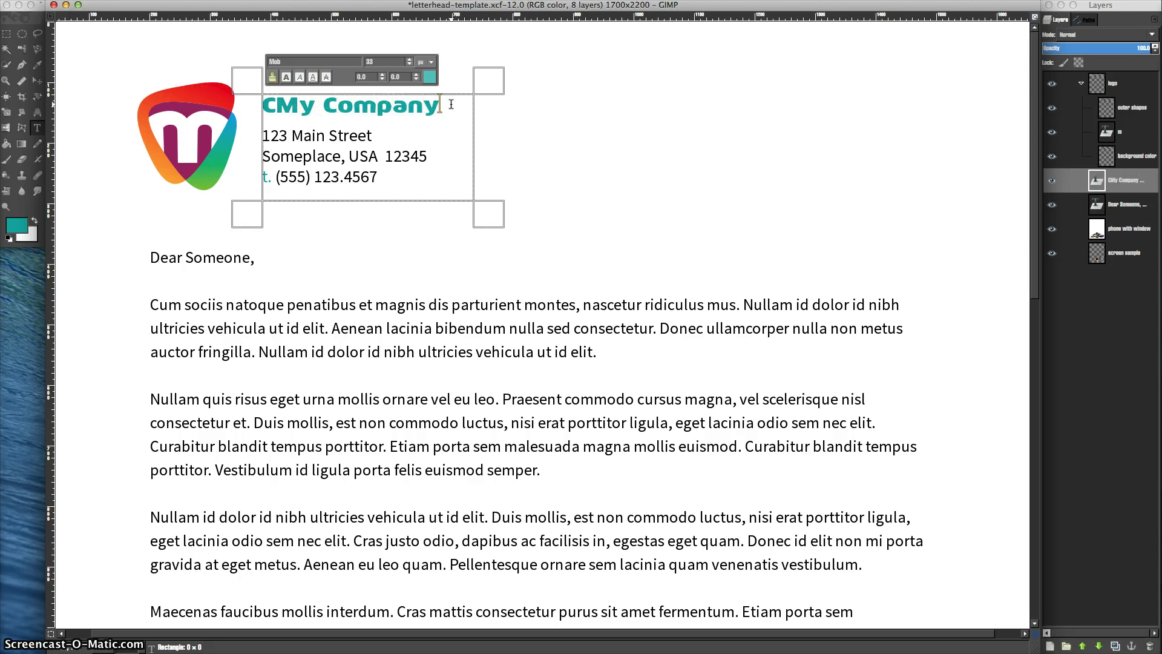
left_click(277, 108)
left_click(276, 106)
key("BackSpace")
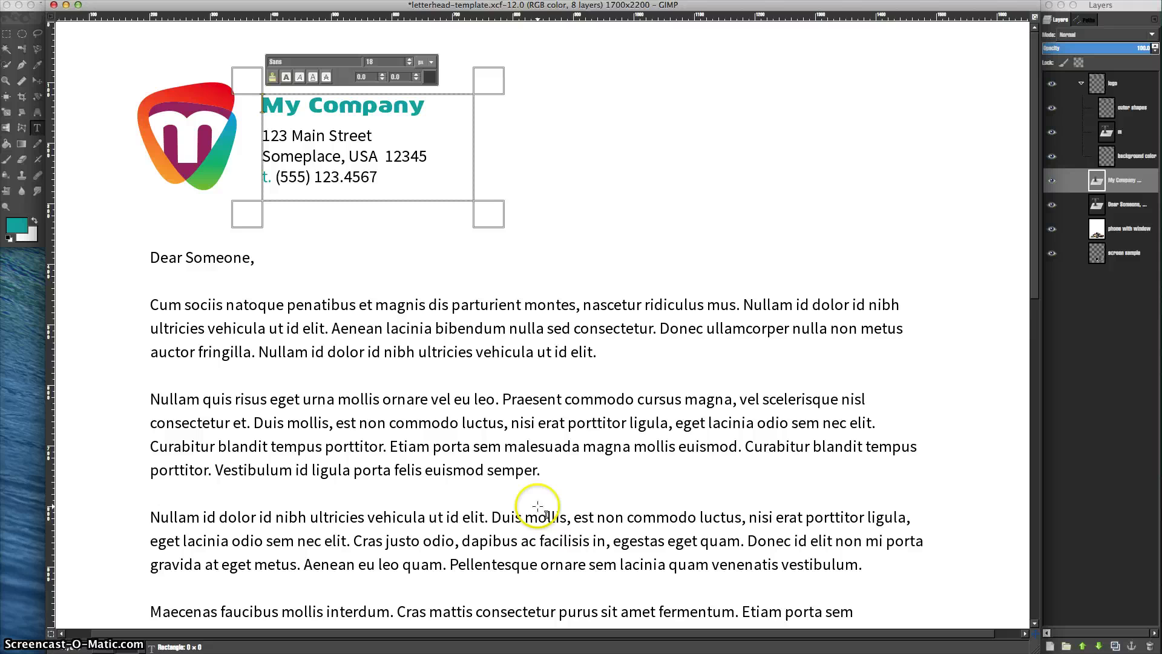
Step: Open the letter's body text for editing and copy the Source Sans Pro font link
left_click(283, 442)
left_click_drag(273, 422, 720, 422)
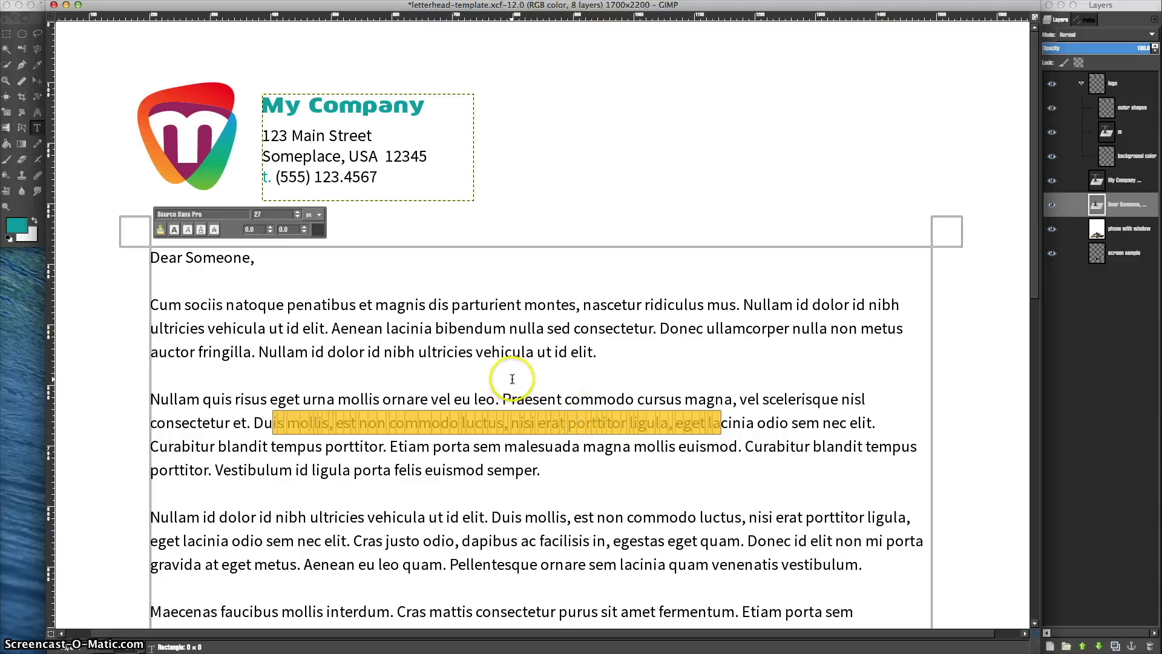
scroll(511, 379, "down", 5)
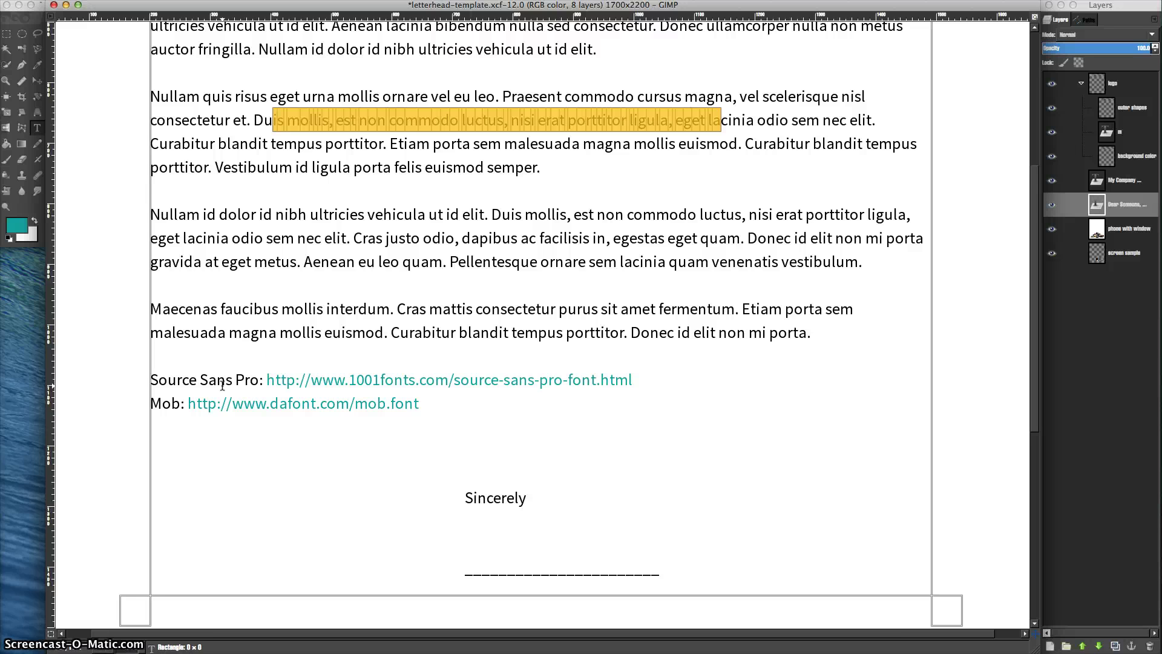
left_click(266, 380)
left_click_drag(338, 379, 632, 381)
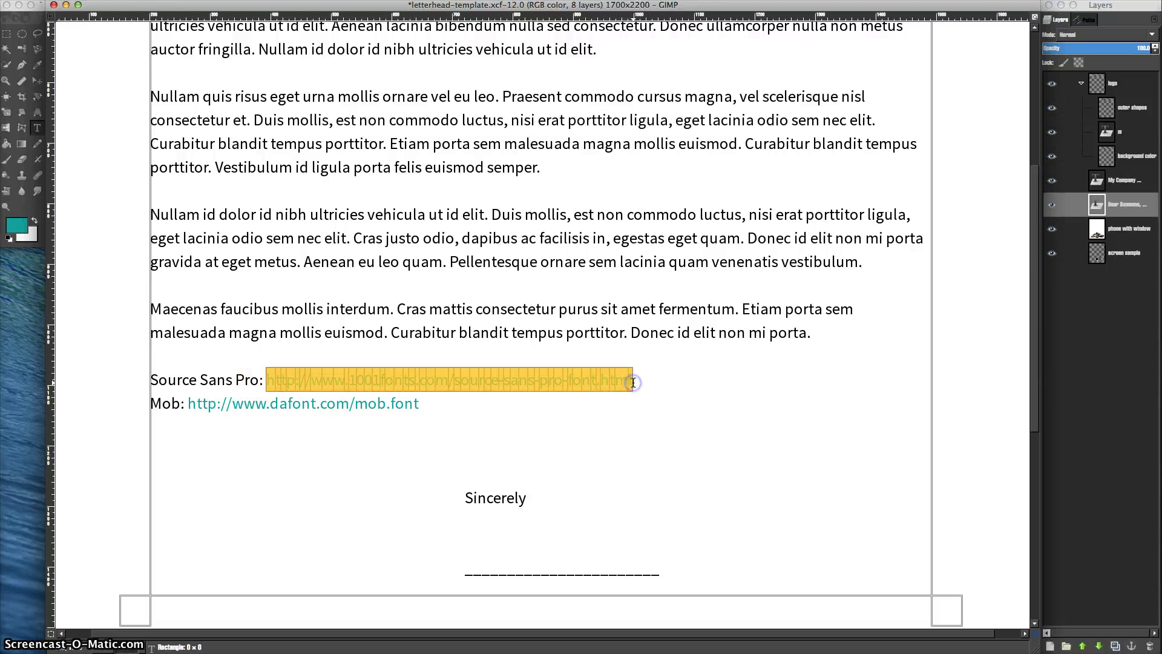
left_click(97, 0)
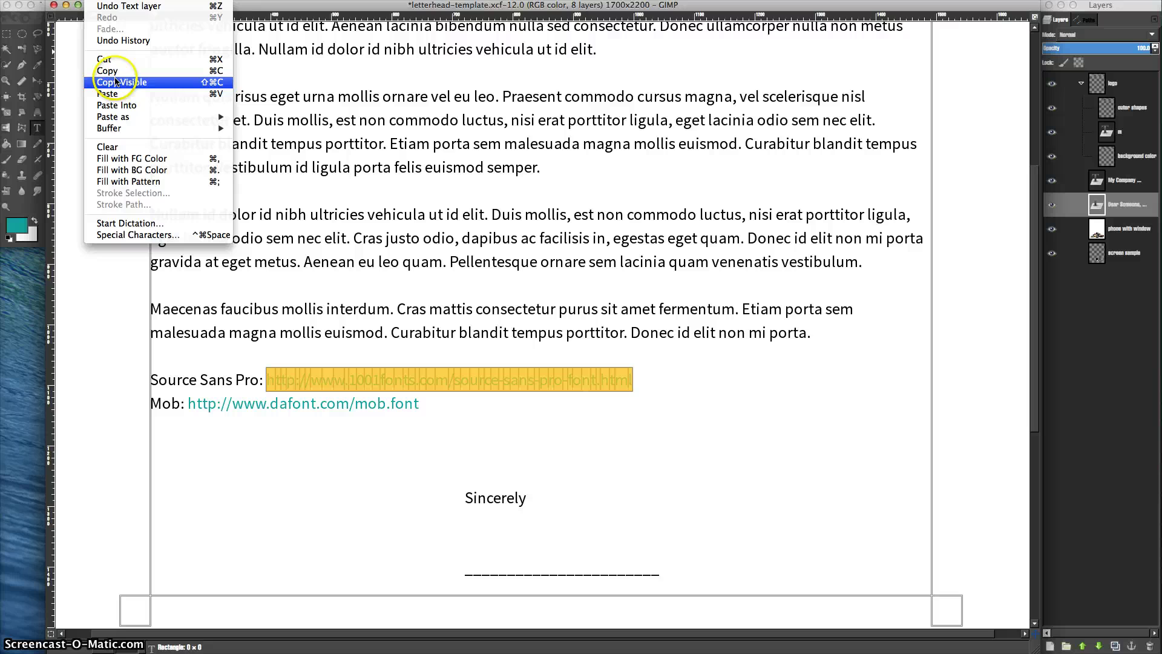
key("super+c")
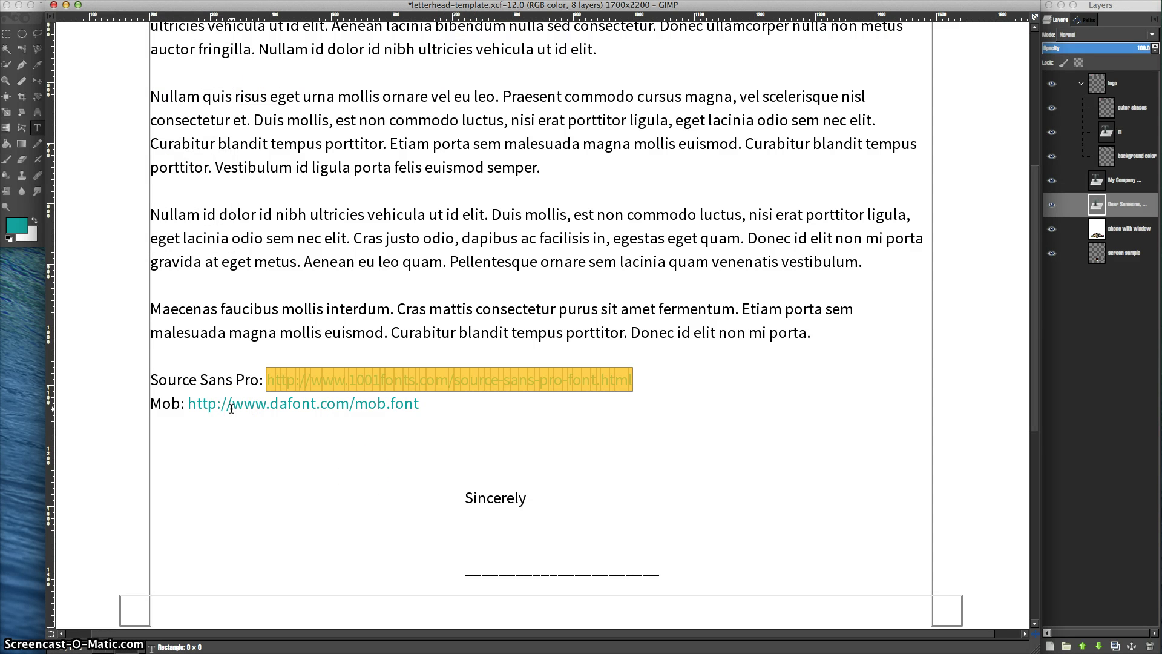
Step: Examine the letterhead down to the phone artwork, leave text editing, and view the whole page
left_click_drag(190, 391, 152, 380)
mouse_move(161, 380)
left_mouse_down()
mouse_move(248, 381)
mouse_move(241, 415)
mouse_move(159, 403)
mouse_move(176, 406)
left_mouse_up()
scroll(317, 393, "up", 5)
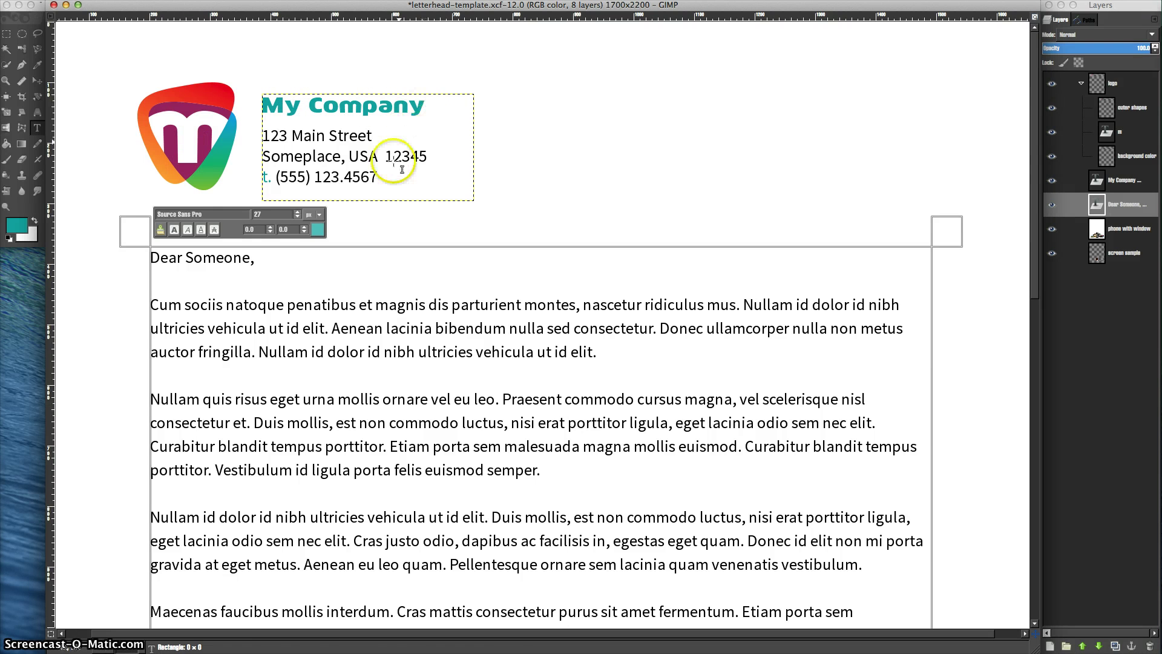
scroll(393, 199, "down", 8)
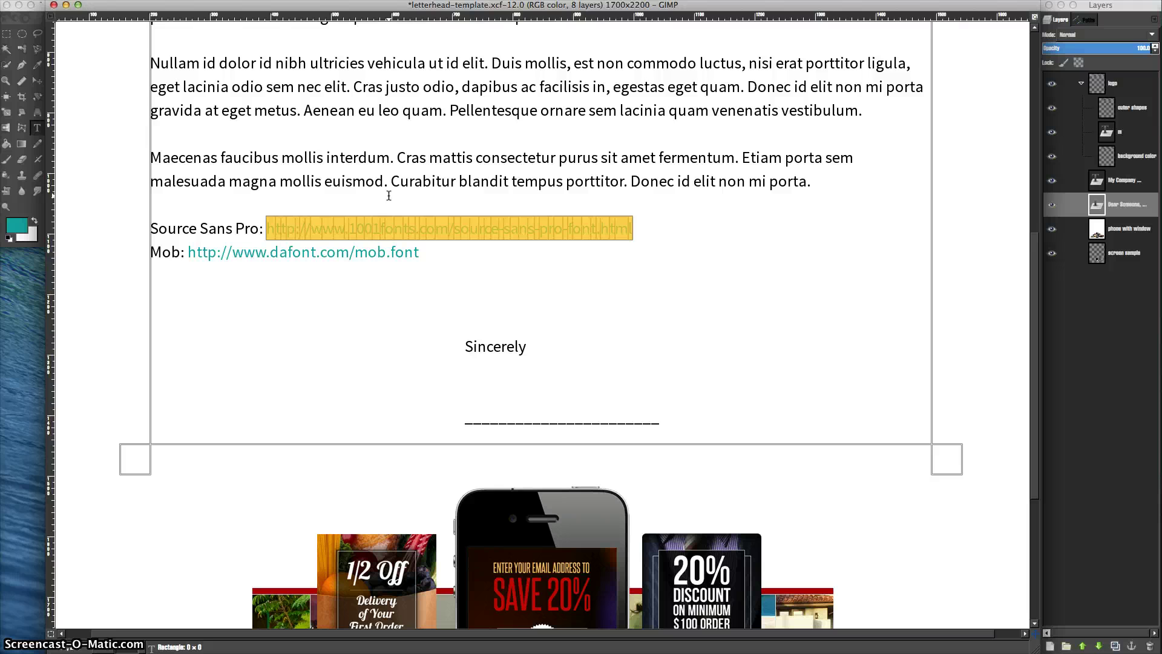
scroll(388, 195, "down", 5)
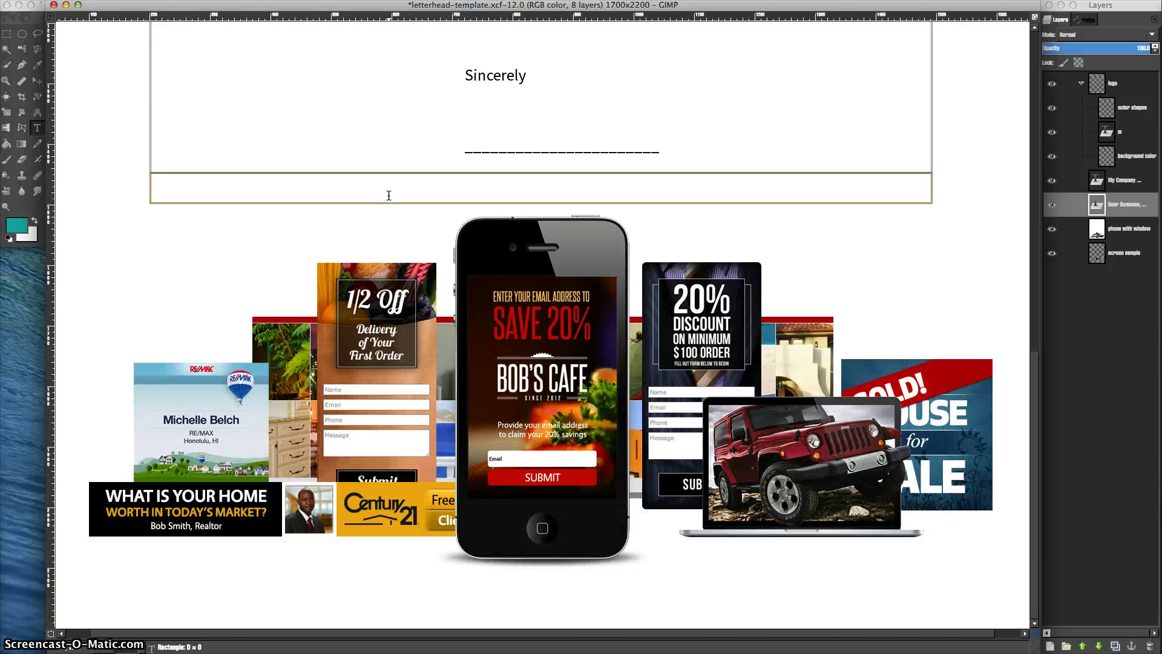
key("Escape")
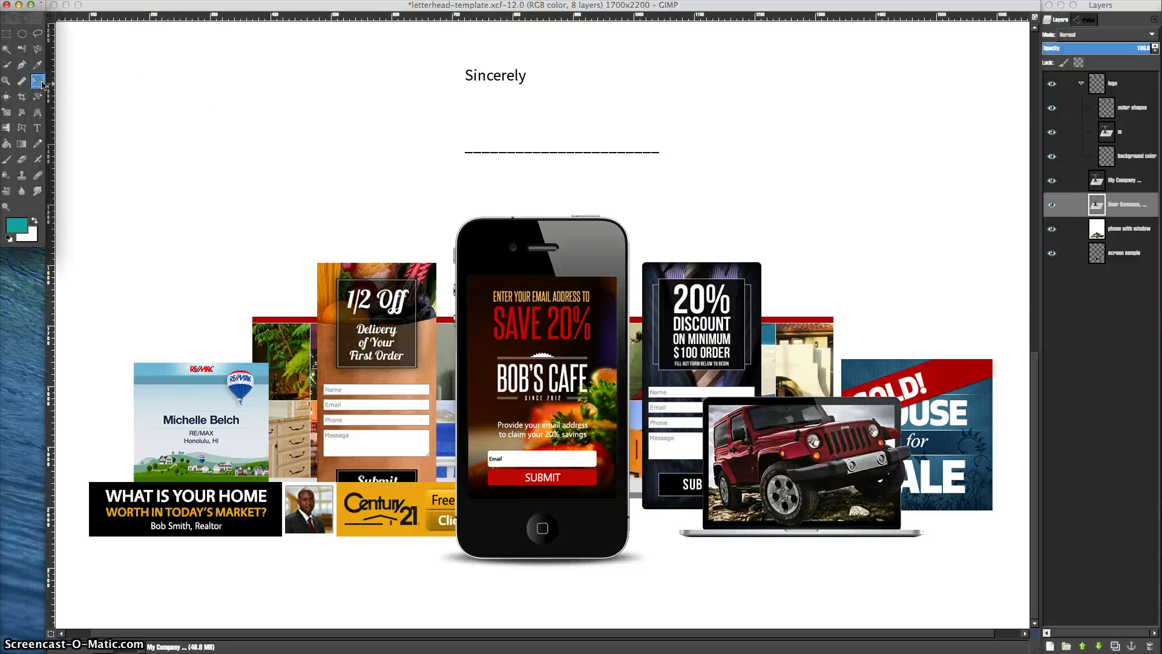
key("minus")
key("minus")
key("minus")
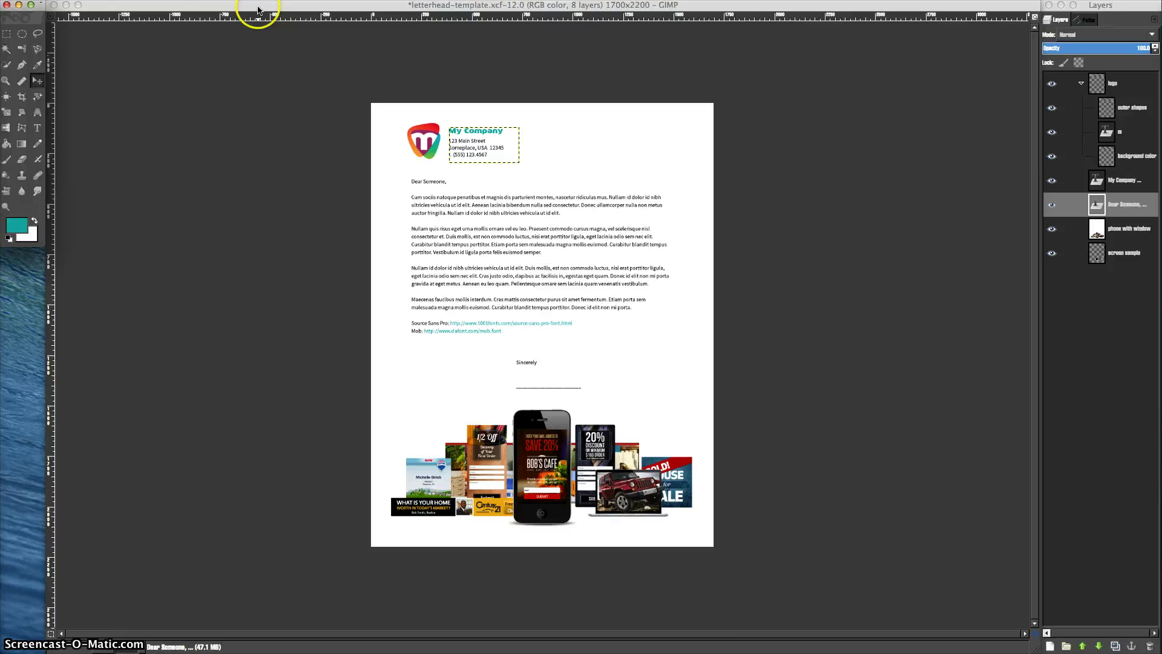
Step: View the phone artwork at actual size, then select the logo layer group and collapse it
left_click(258, 9)
key("1")
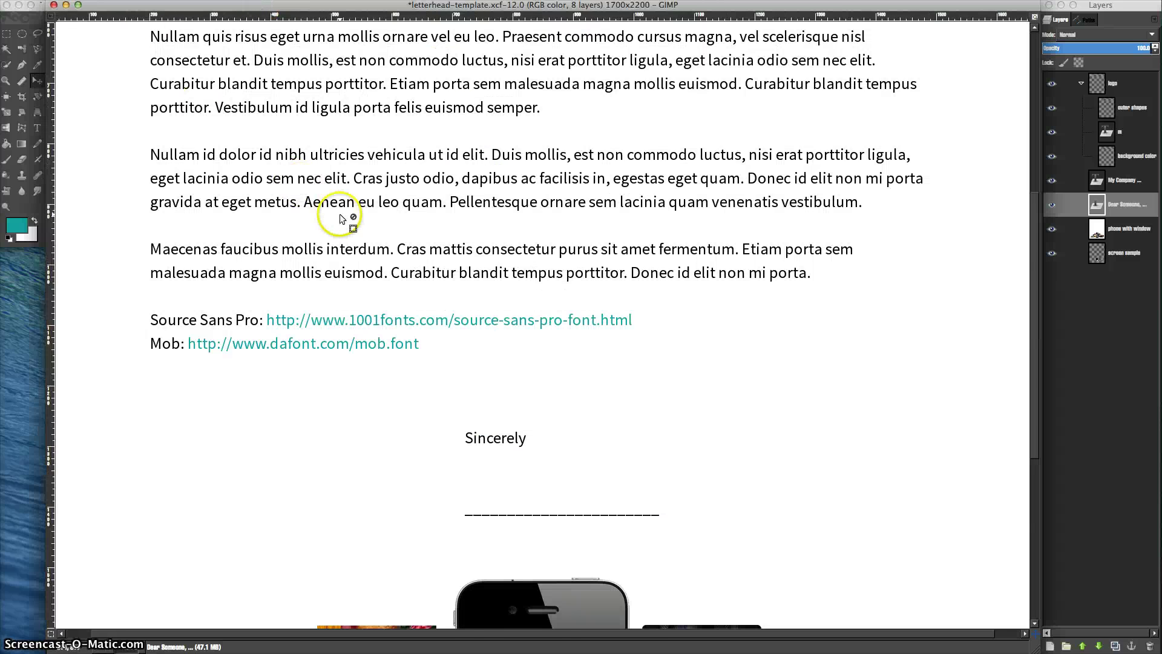
scroll(339, 218, "down", 5)
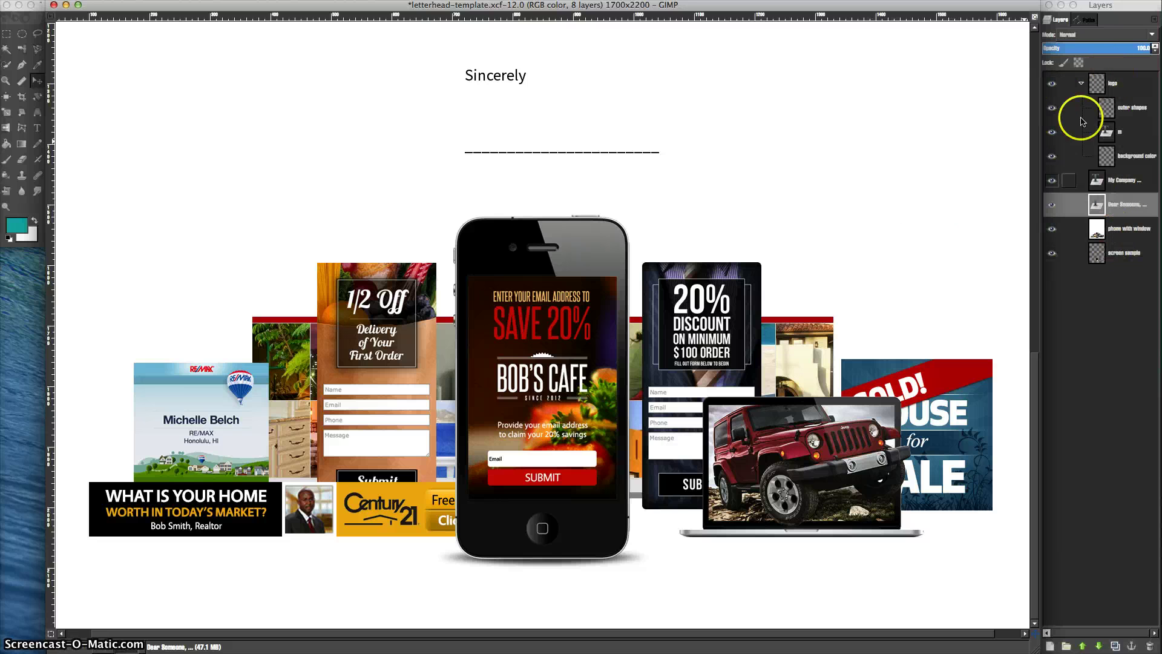
left_click(1083, 86)
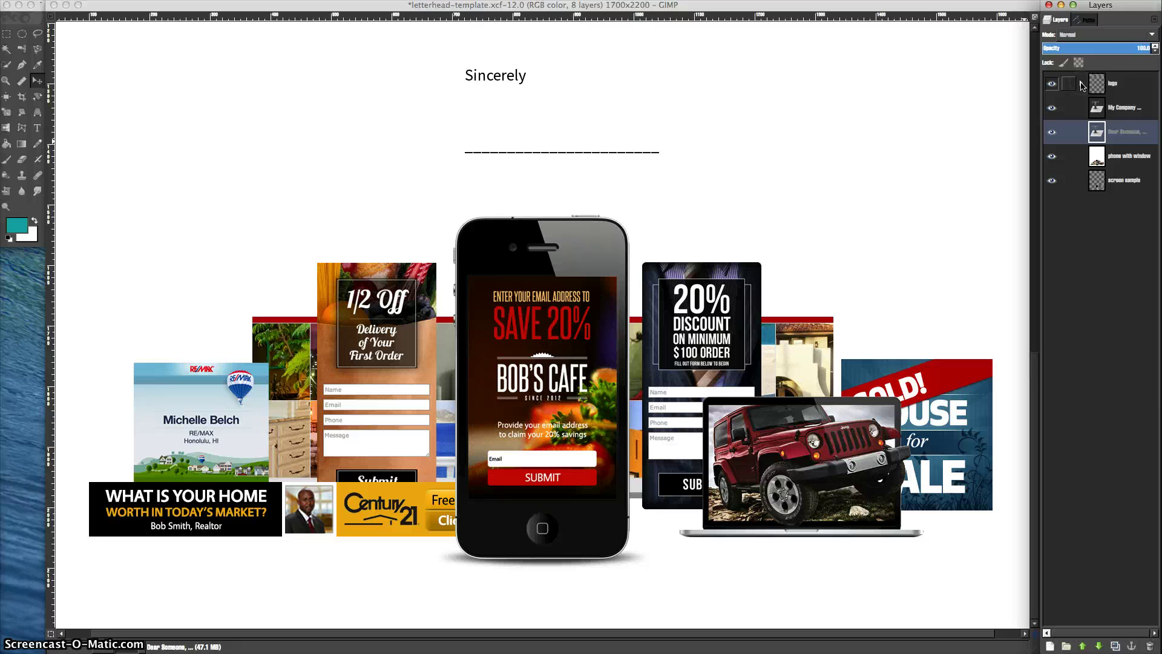
left_click(1115, 89)
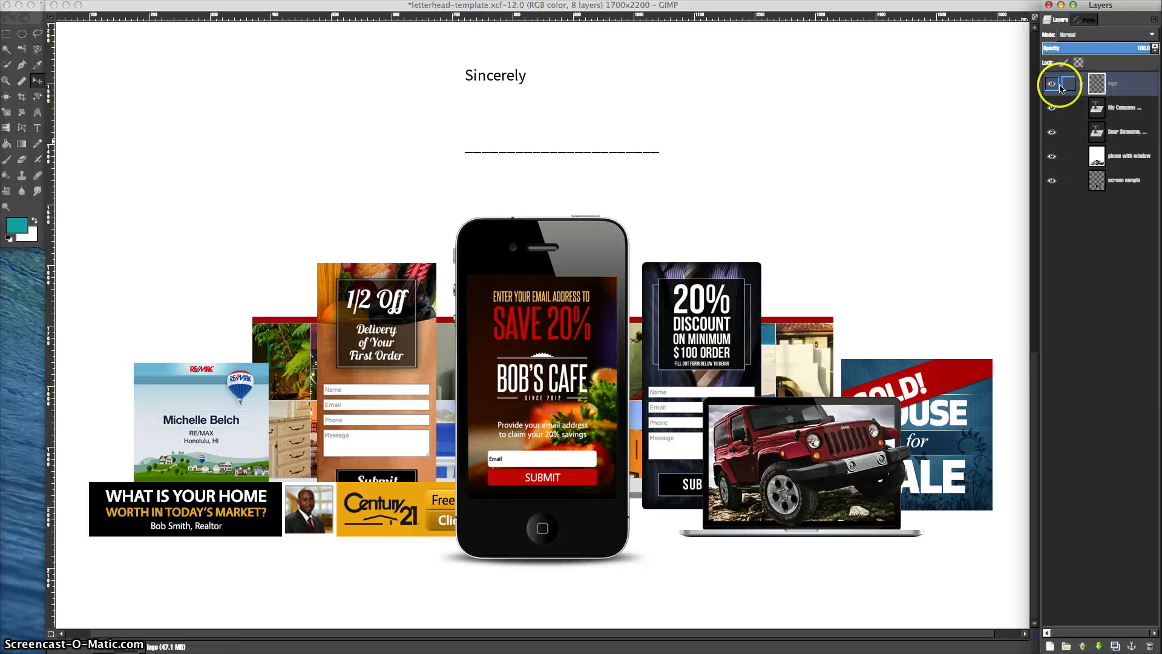
left_click(1082, 86)
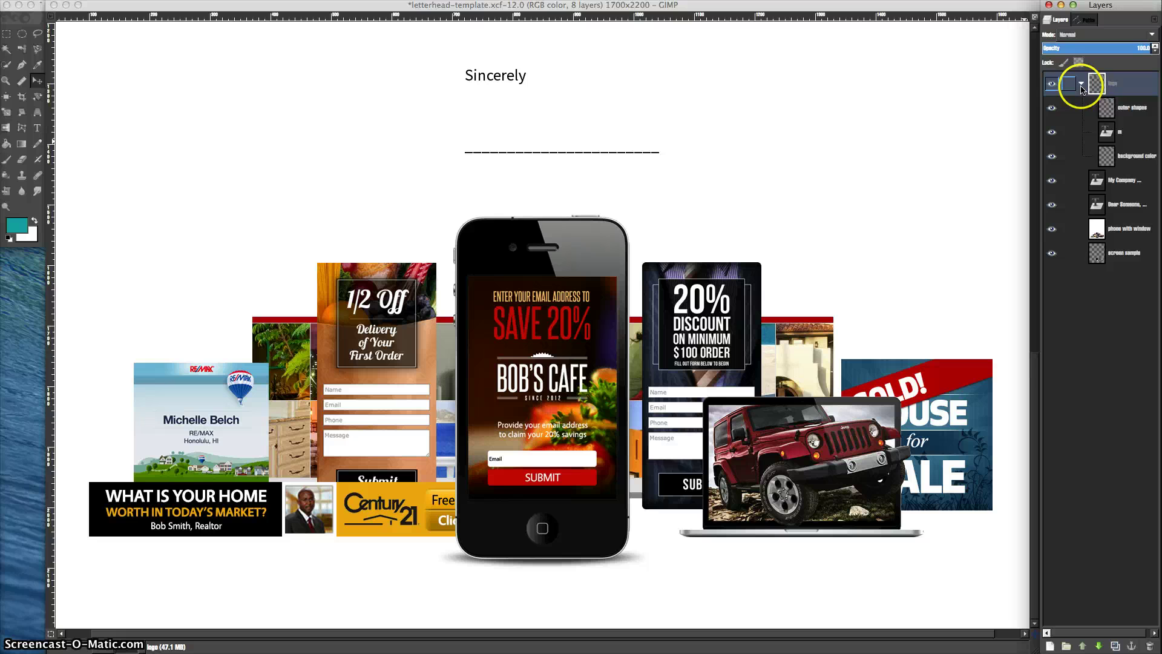
left_click(1081, 89)
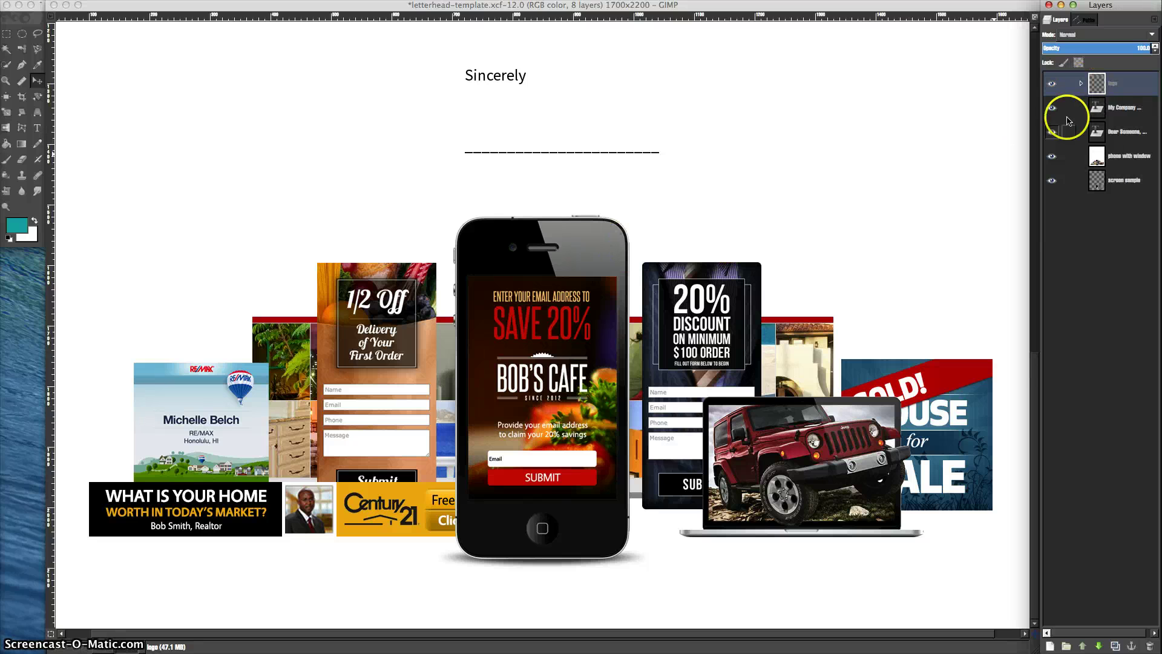
Step: Toggle the visibility of the screen sample layer behind the phone, leaving it hidden
left_click(1107, 113)
left_click(1052, 181)
left_click(1052, 181)
left_click(1052, 181)
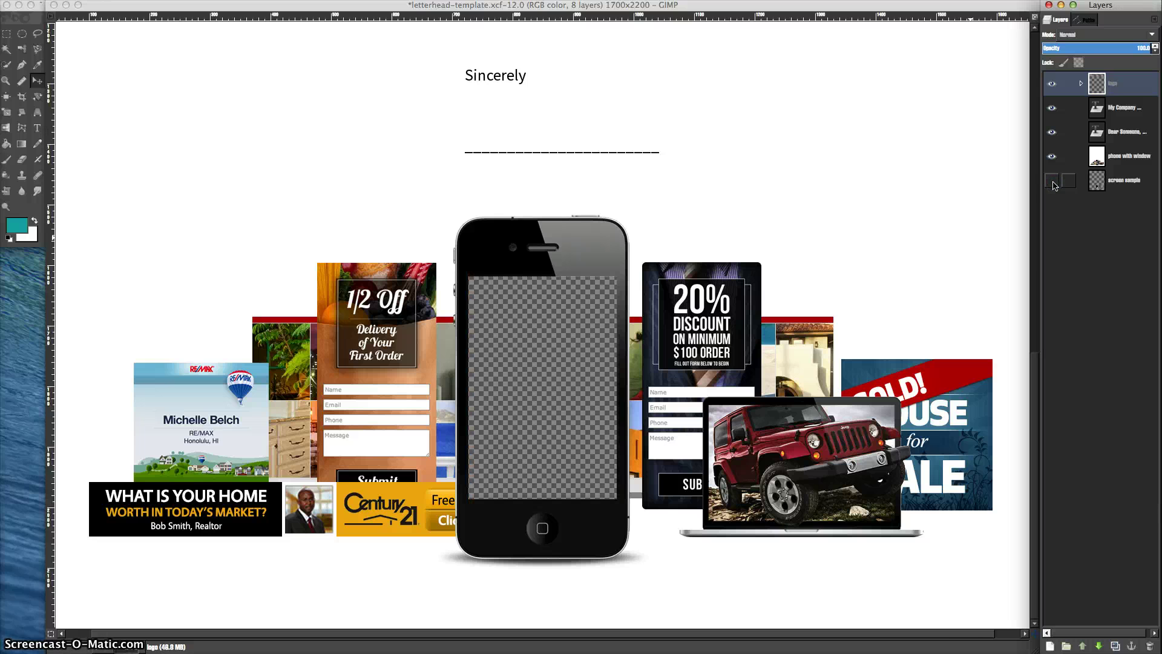
Step: Show the screen sample layer again, and toggle the phone with window layer off and back on
left_click(1052, 181)
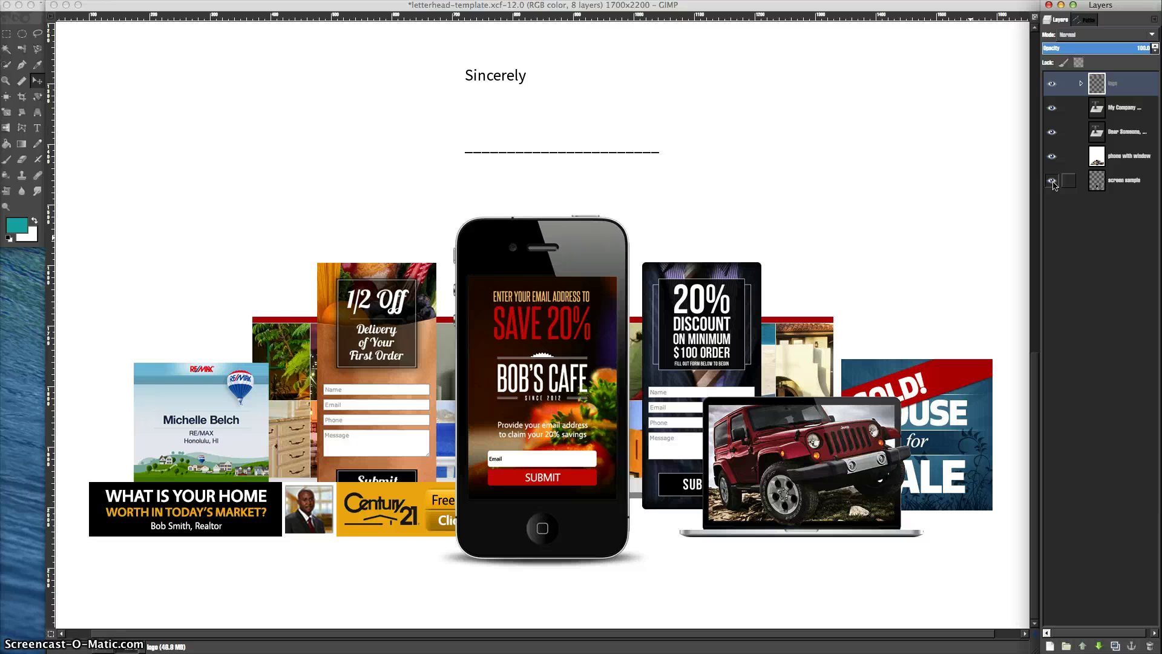
left_click(1052, 157)
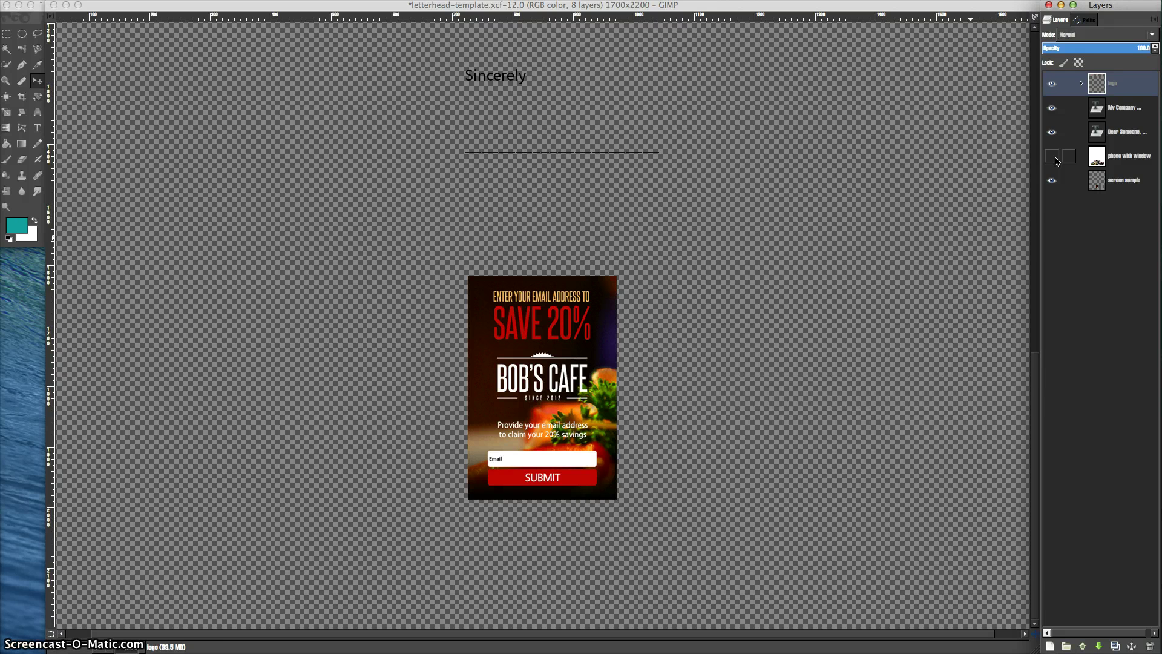
left_click(1055, 159)
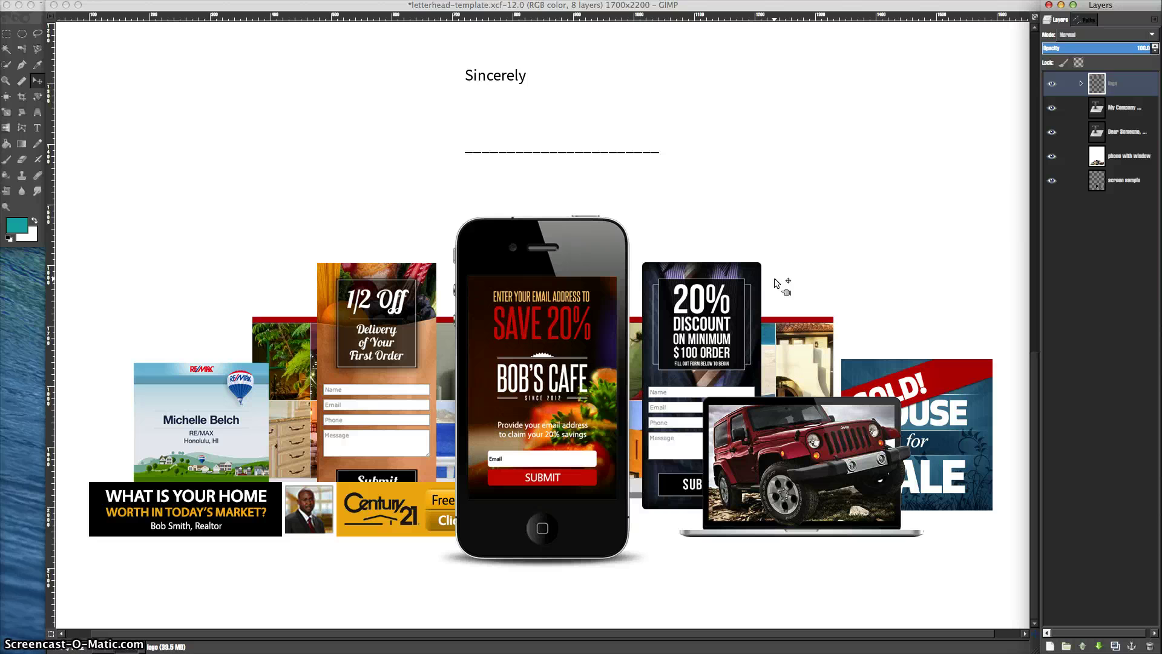
Step: Copy the layer from the mobile-optin-pro-painting-sample image into the letterhead document
left_click(777, 282)
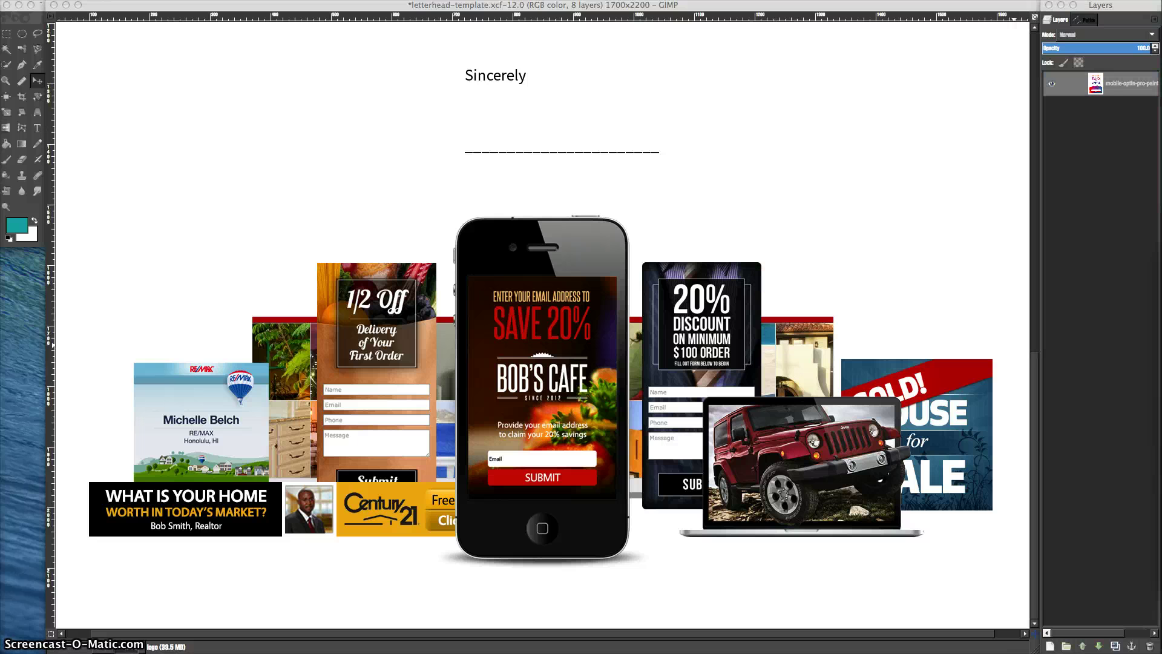
left_click(874, 340)
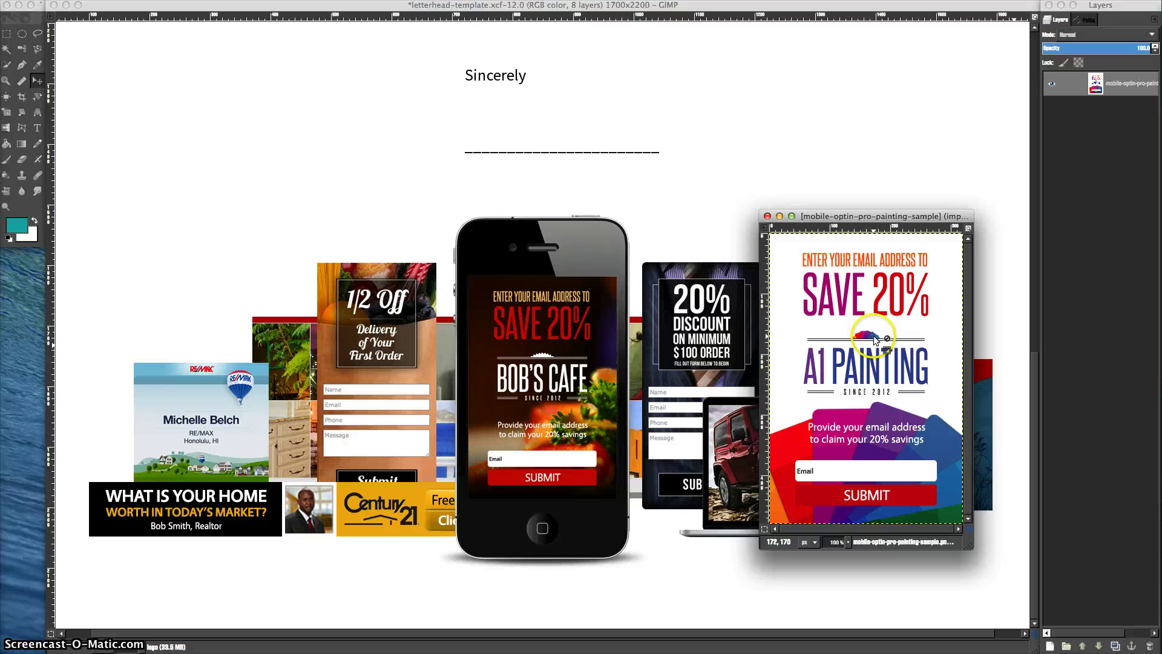
left_click_drag(874, 340, 53, 73)
left_click(37, 80)
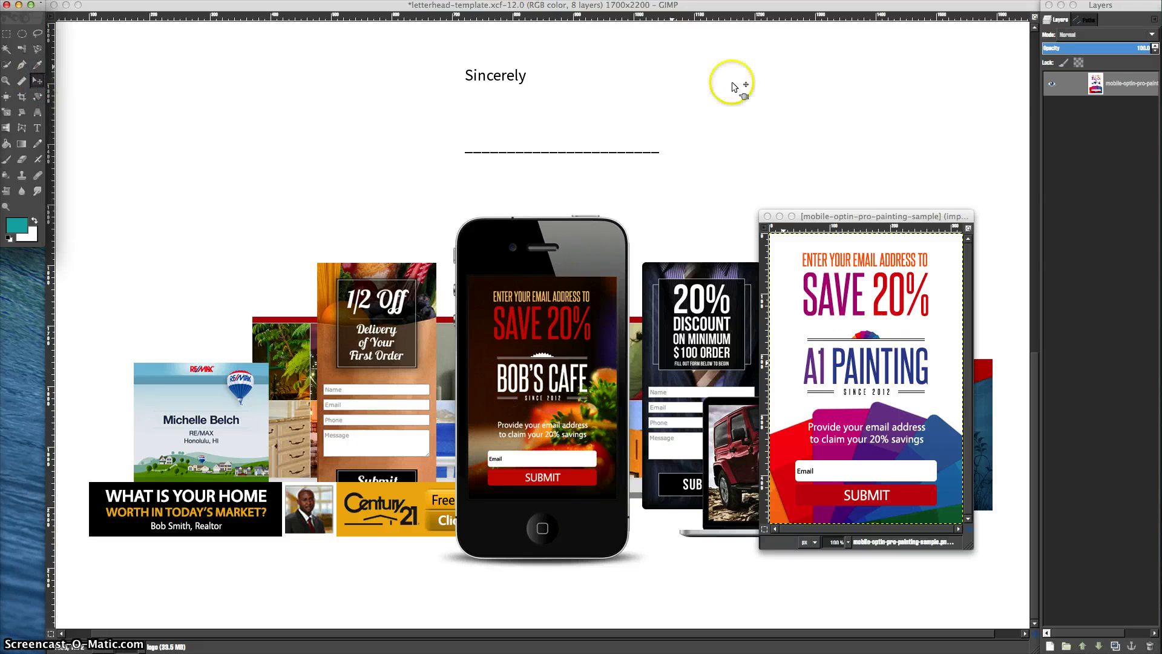
mouse_move(1094, 85)
left_mouse_down()
mouse_move(1011, 106)
mouse_move(735, 134)
left_mouse_up()
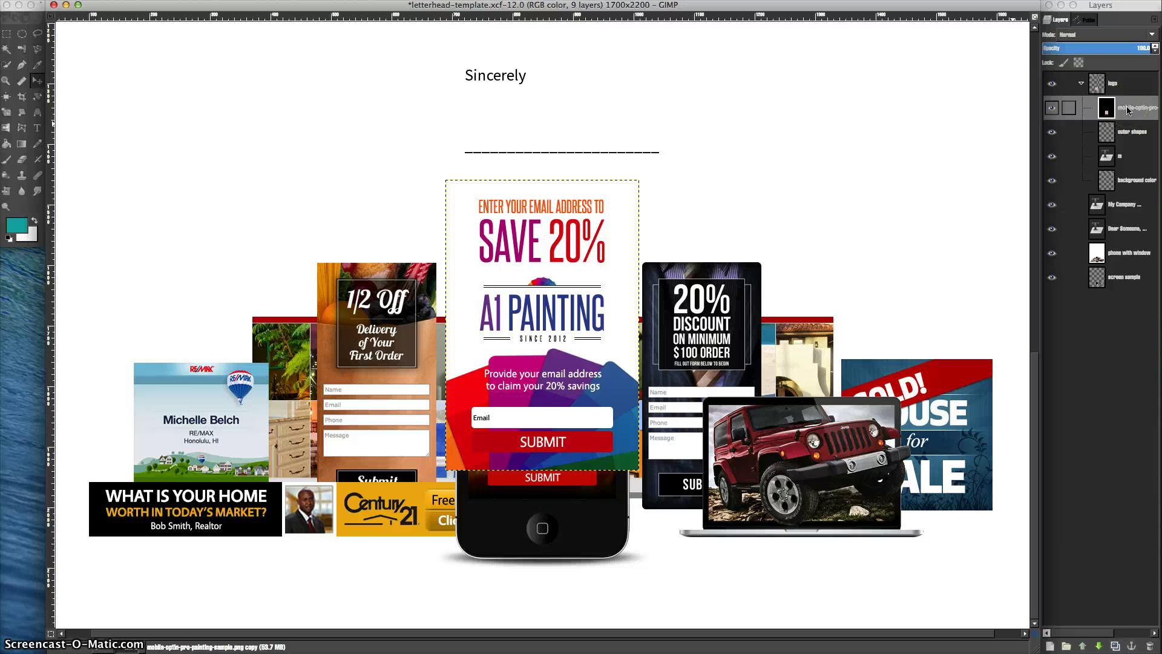
Step: Place the painting sample layer between phone with window and screen sample, collapse the logo group, and toggle the sample's visibility off and on
left_click_drag(1130, 112, 1124, 263)
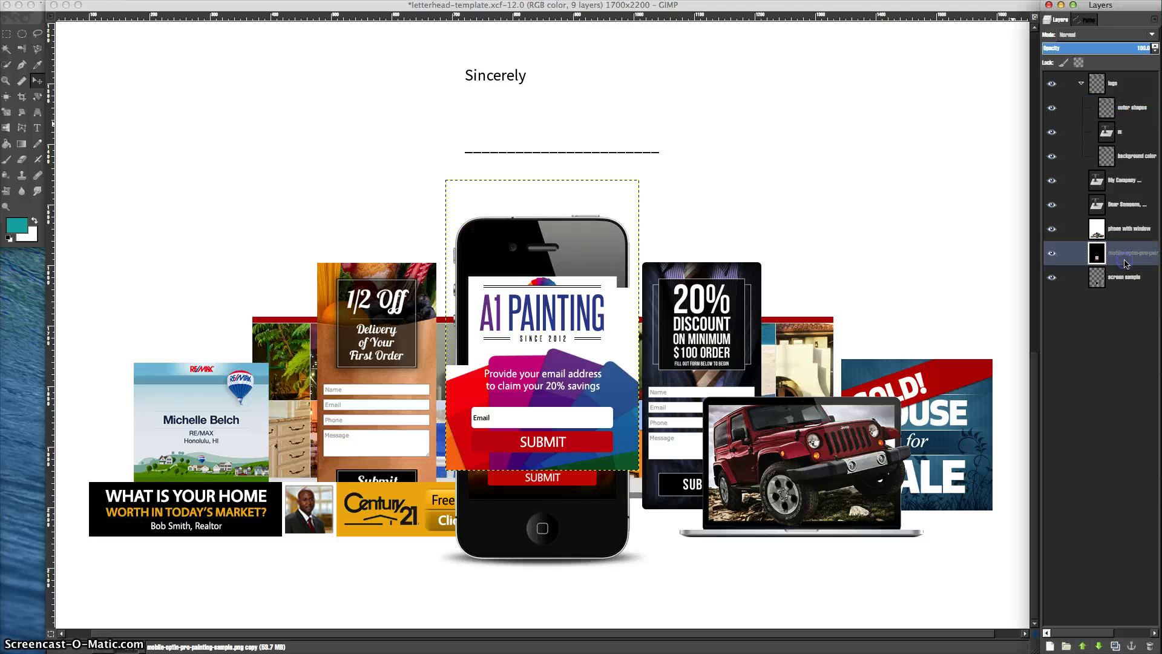
left_click(1081, 85)
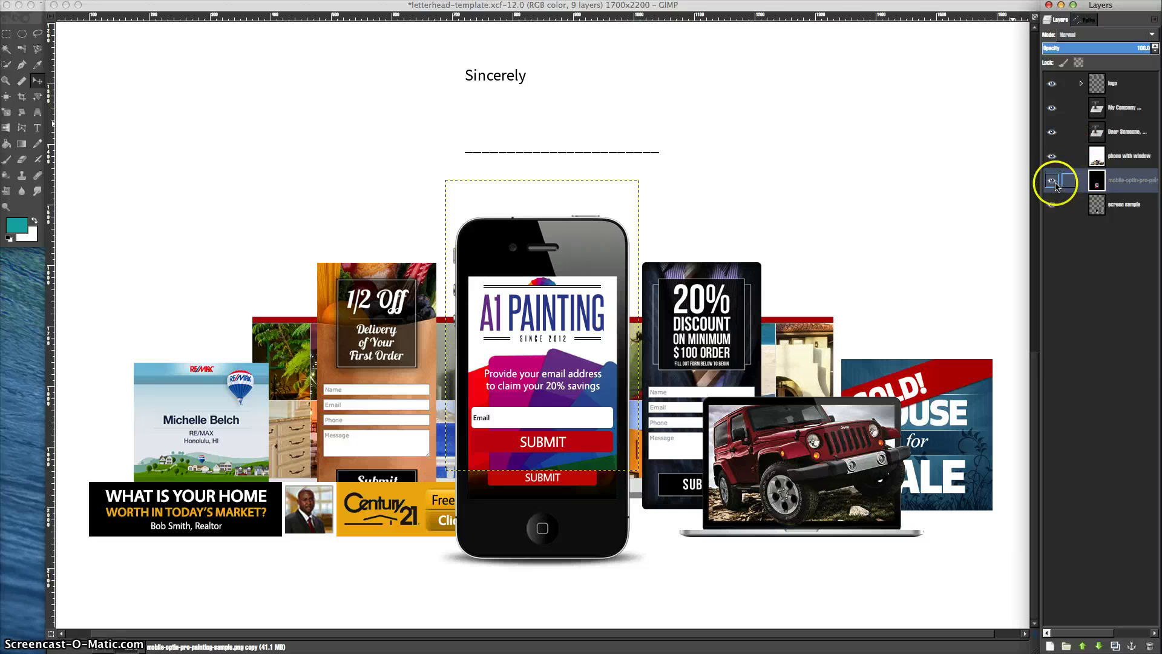
left_click(1053, 182)
left_click(1053, 181)
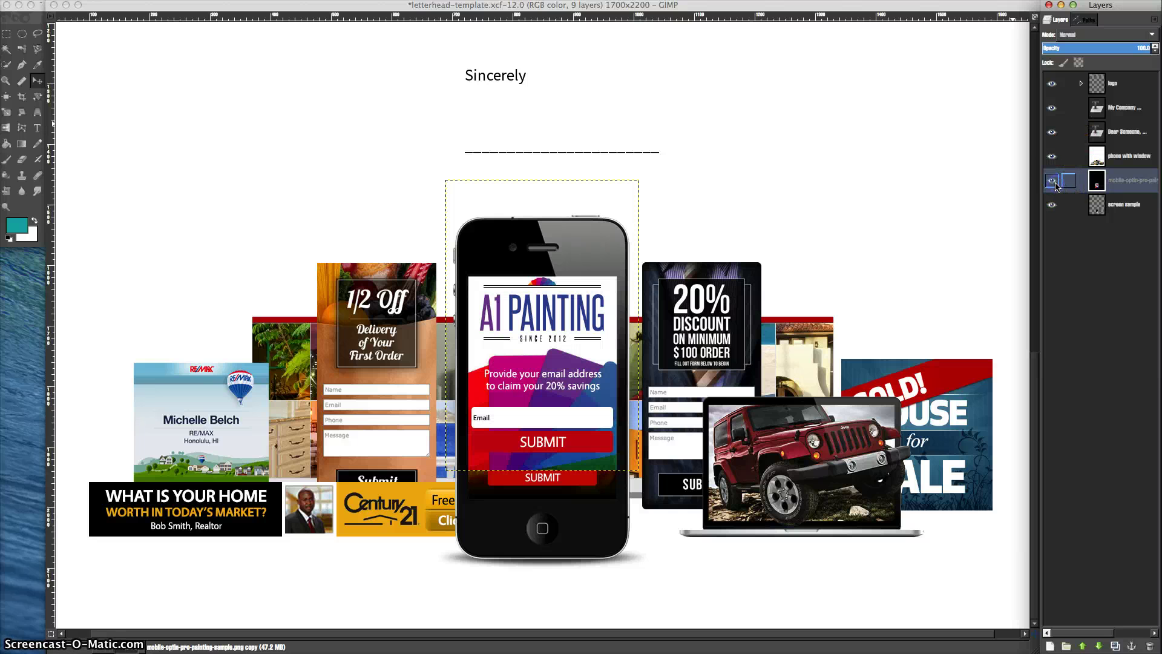
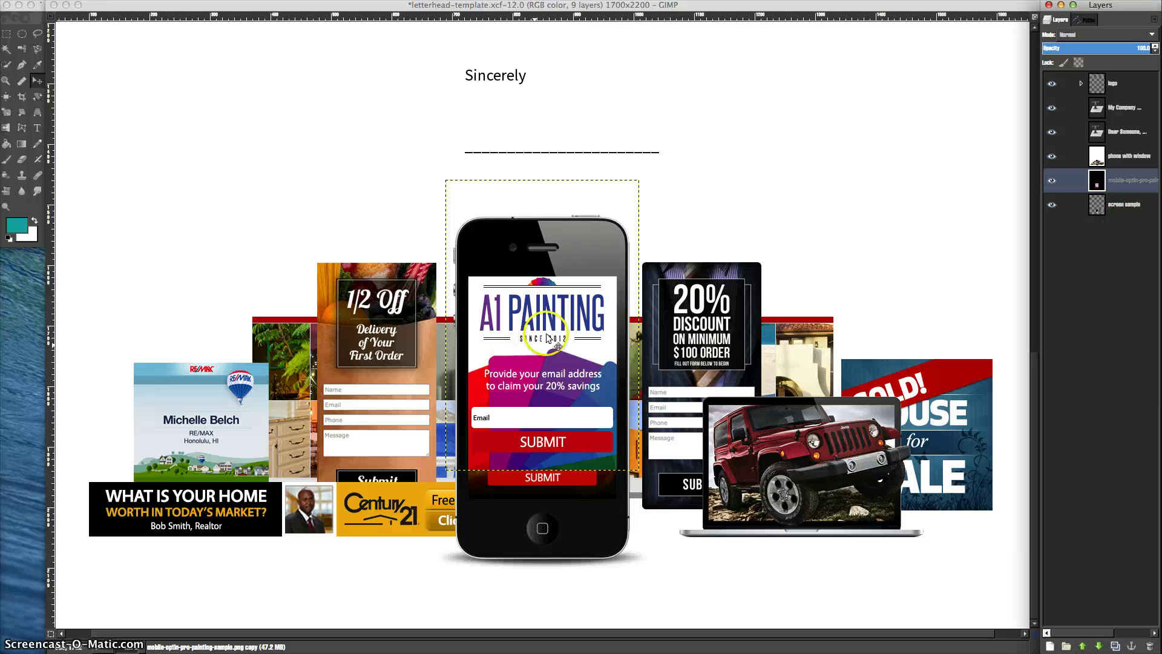
Step: Move the painting sample slightly down behind the phone and show the guides around the phone's screen opening
left_click_drag(548, 334, 547, 350)
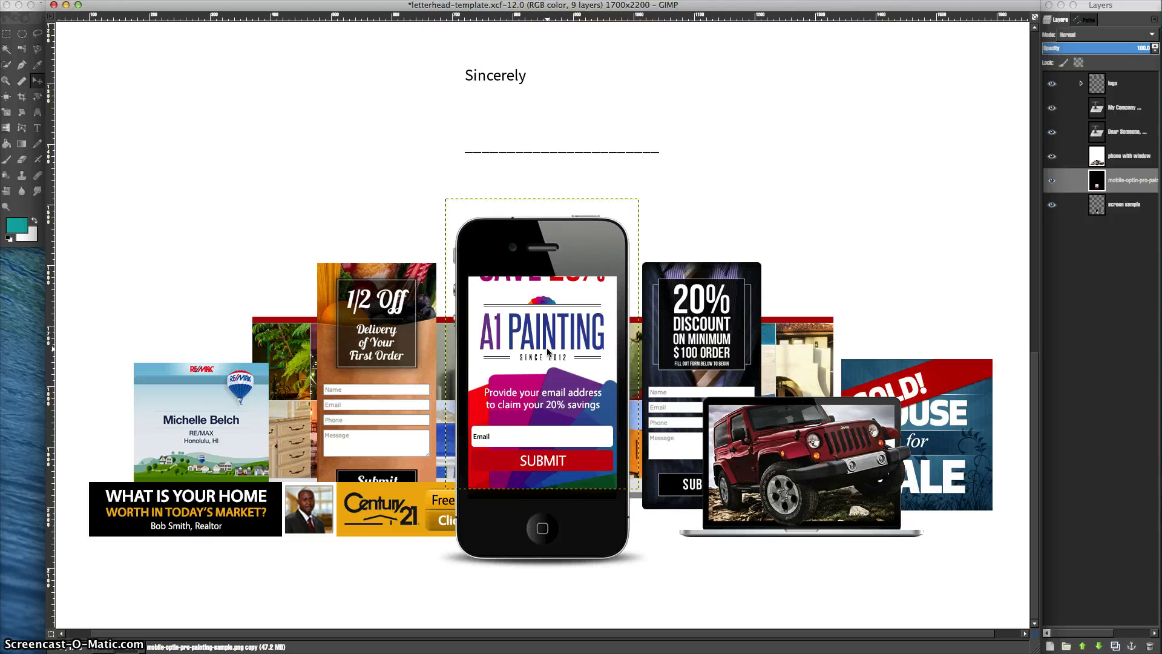
left_click(179, 2)
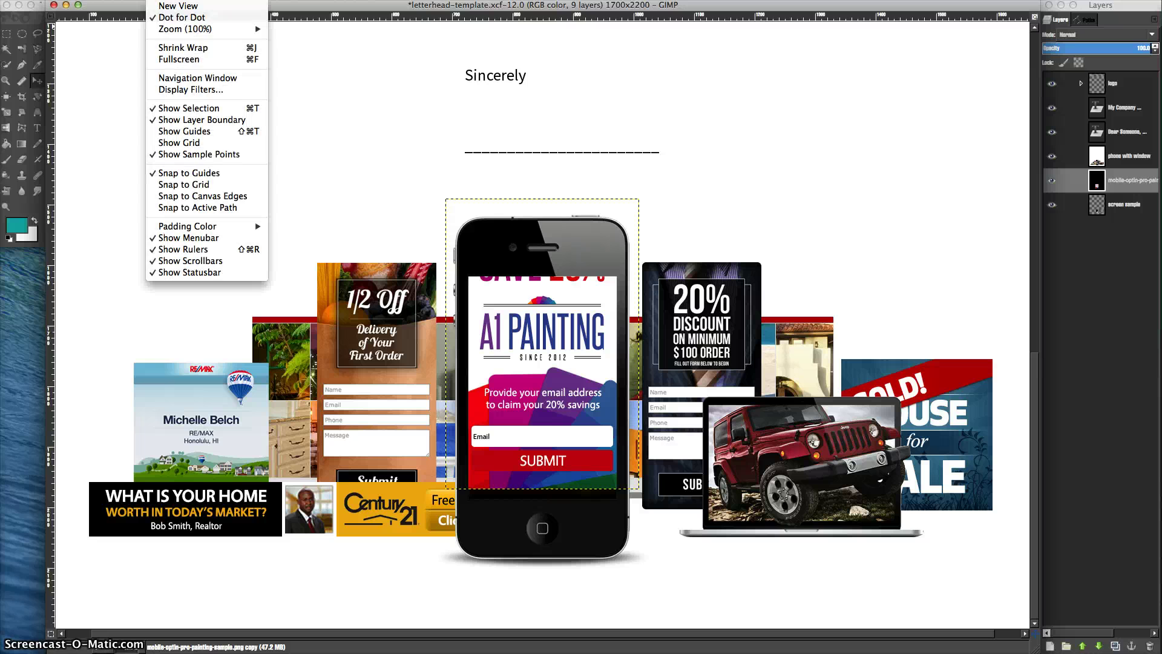
left_click(201, 132)
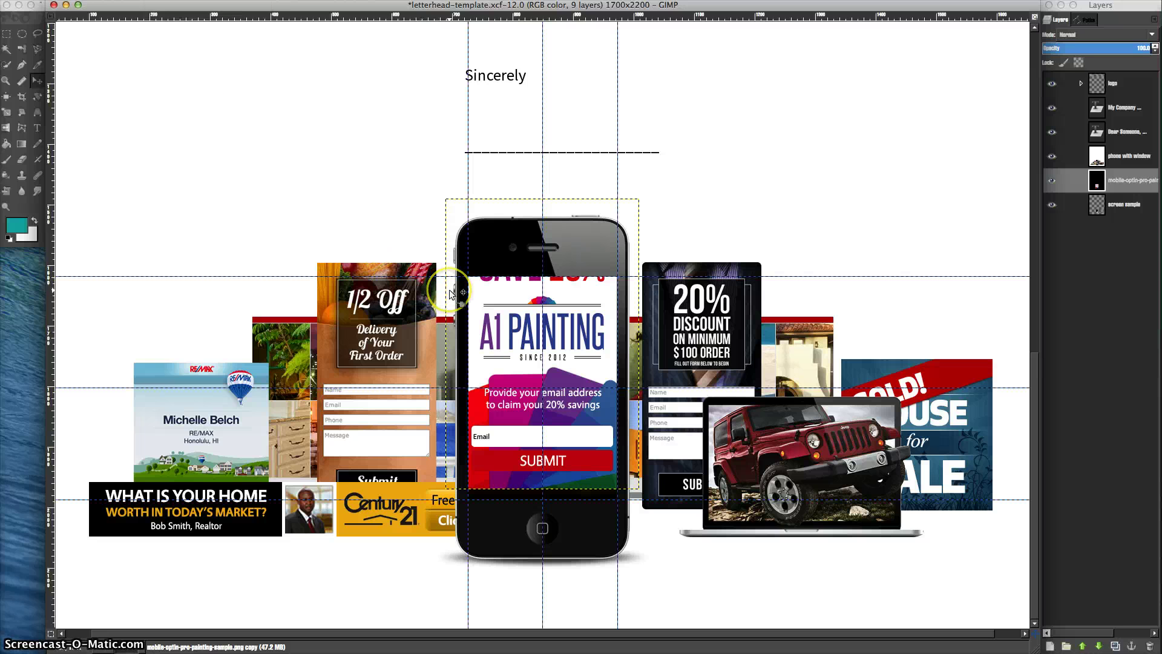
left_click(509, 463)
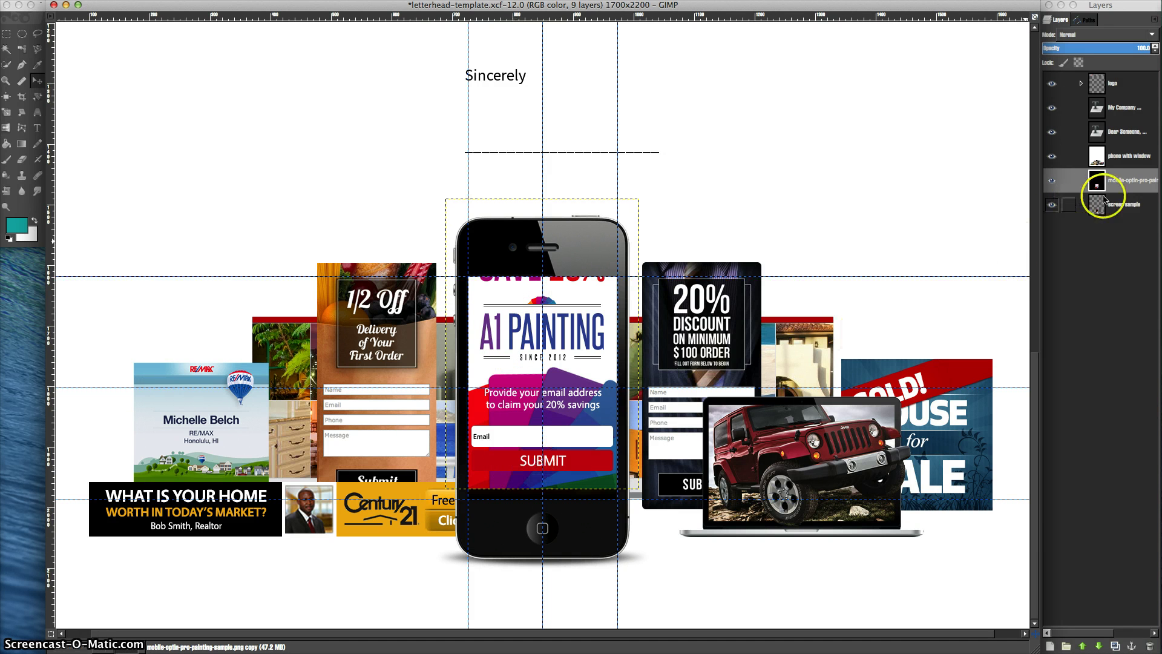
Step: Open Scale Layer for the painting sample layer and toggle the width-height link, leaving the proportions linked
left_click(1117, 182)
left_click(659, 357)
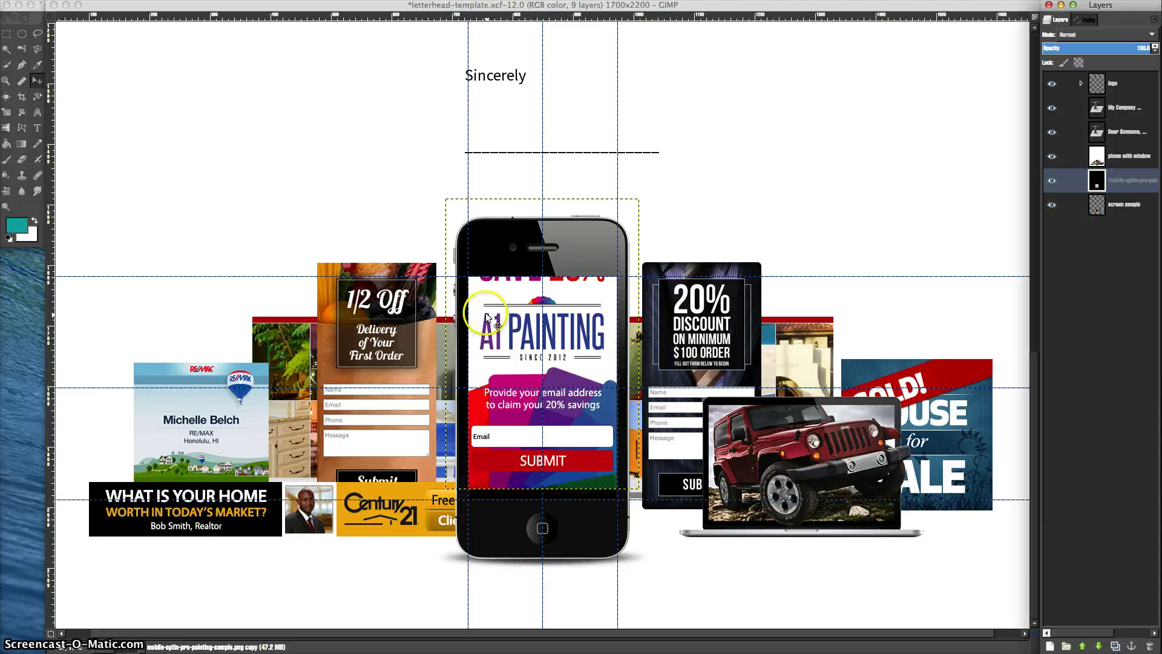
right_click(271, 82)
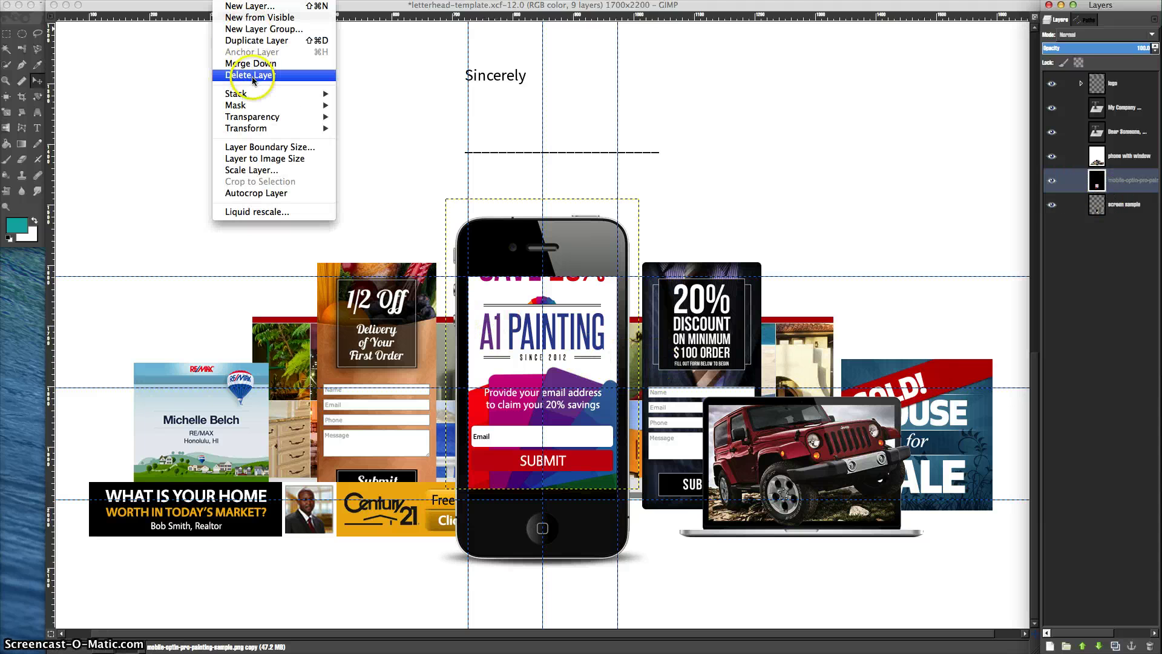
left_click(256, 172)
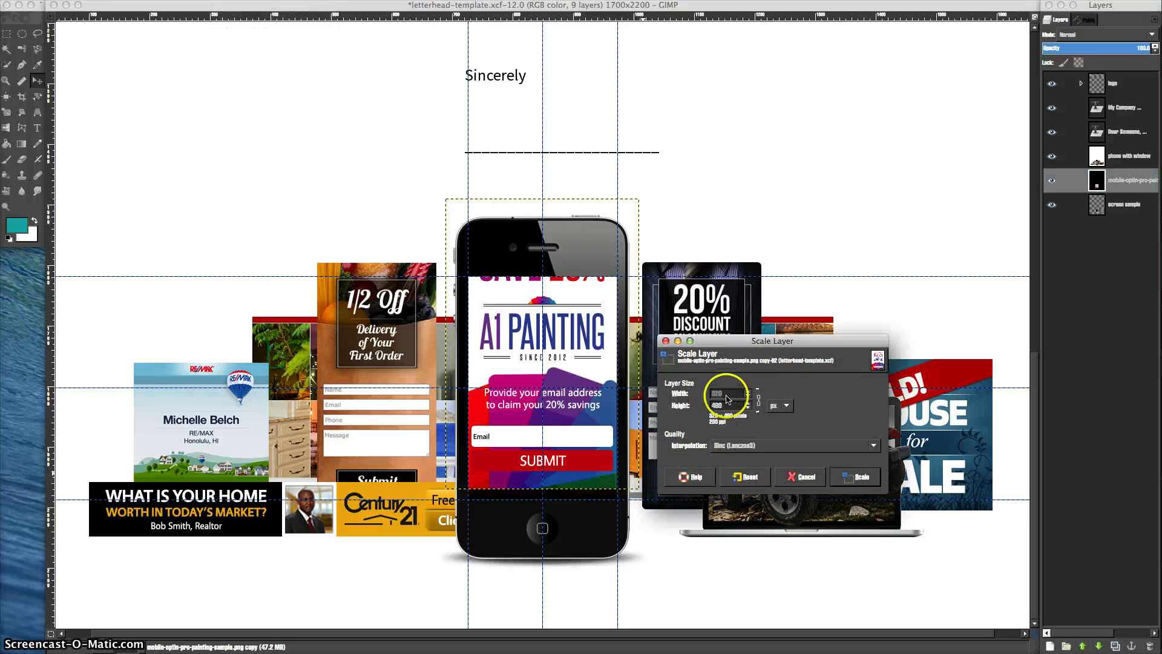
left_click(706, 393)
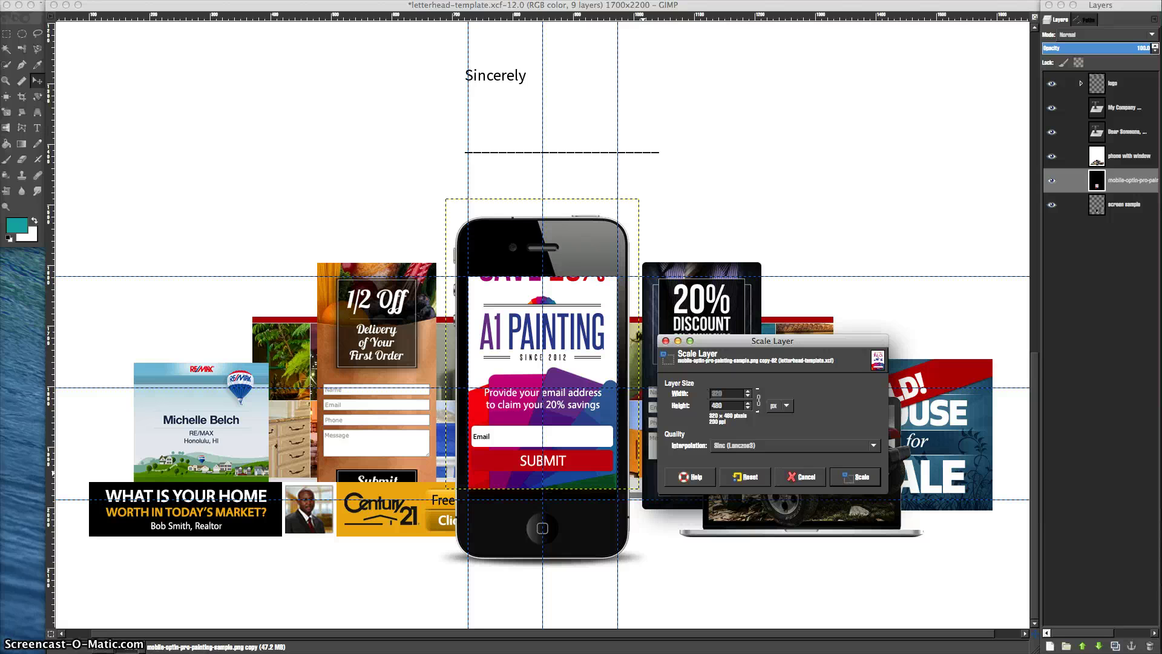
left_click(758, 404)
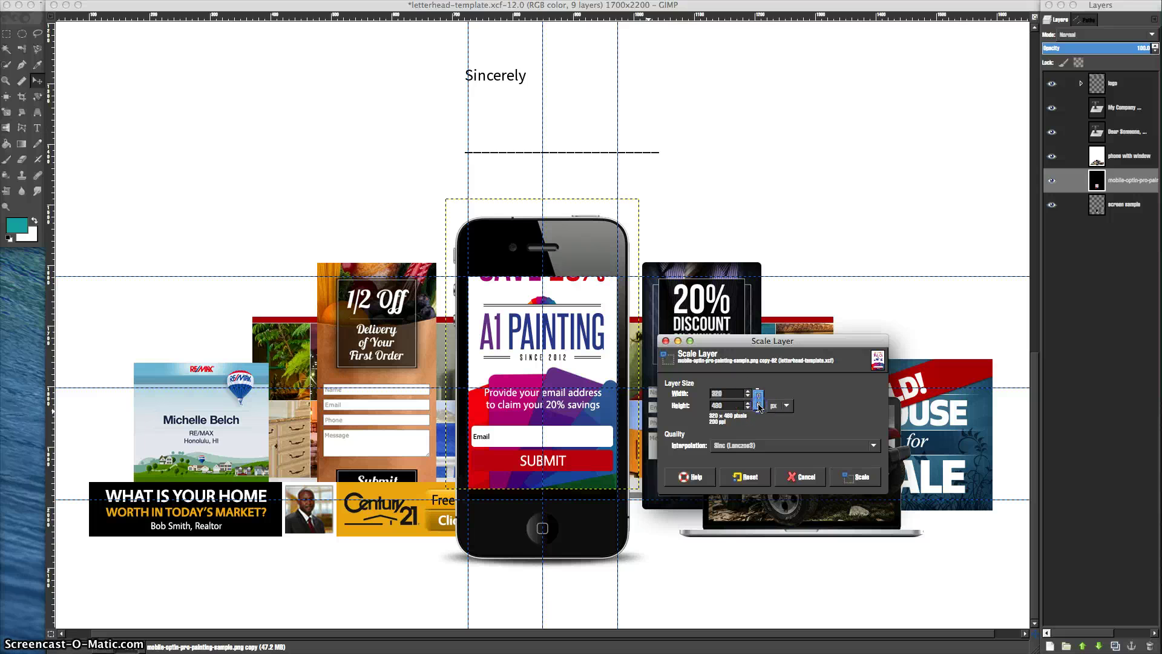
left_click(714, 393)
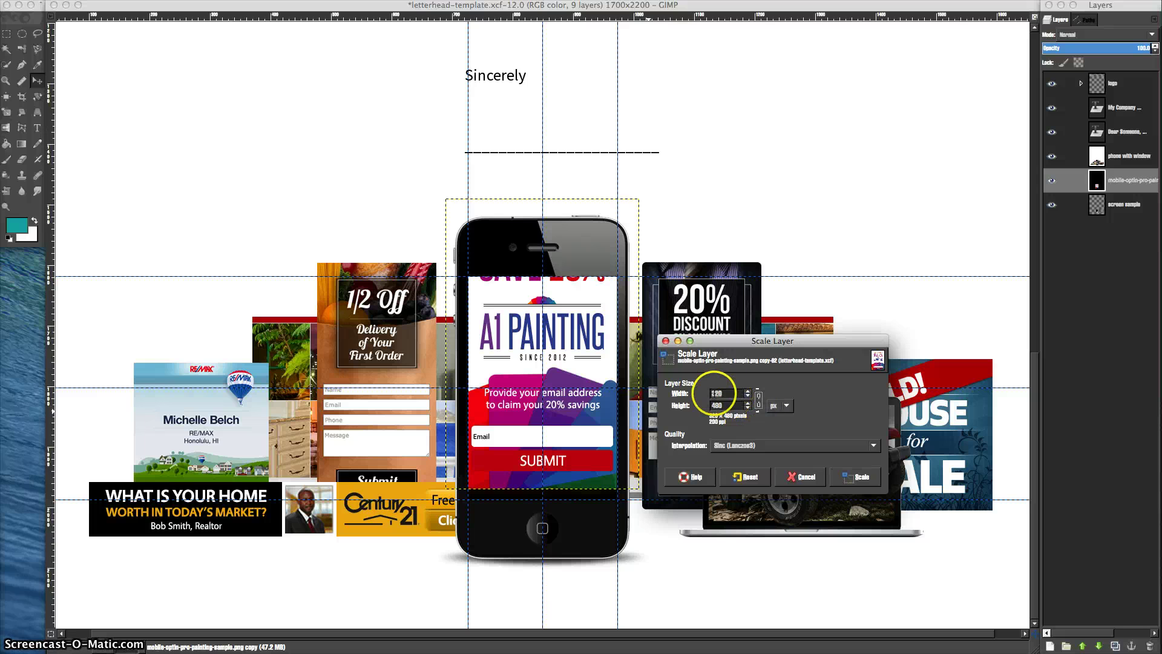
left_click(714, 405)
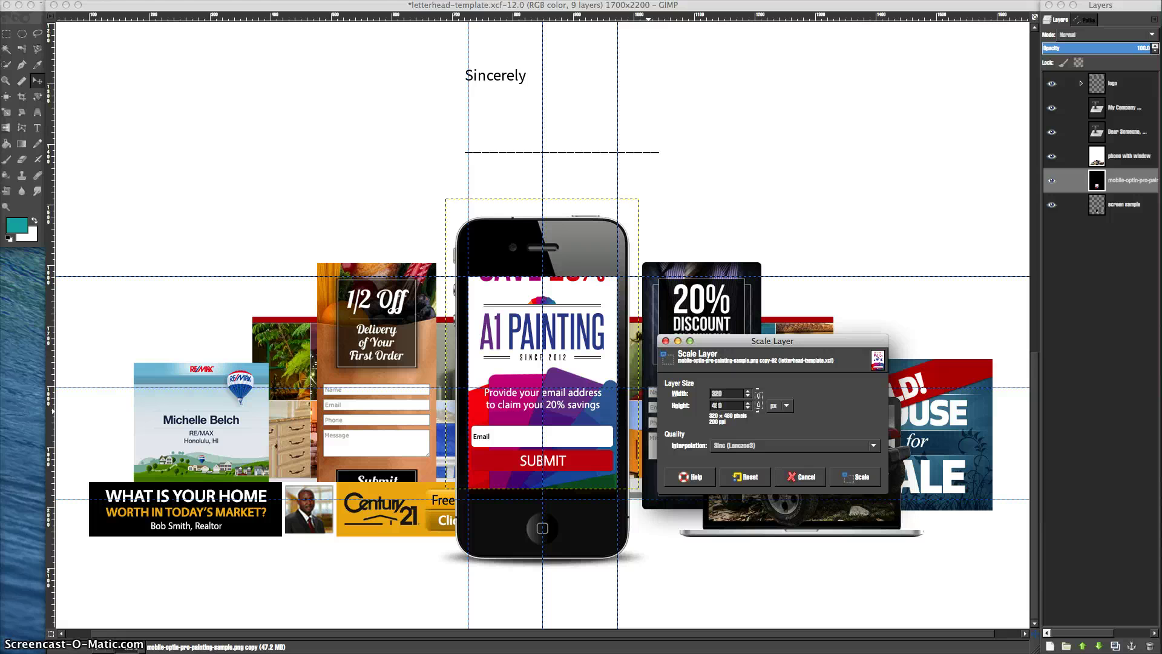
left_click(758, 399)
left_click(759, 402)
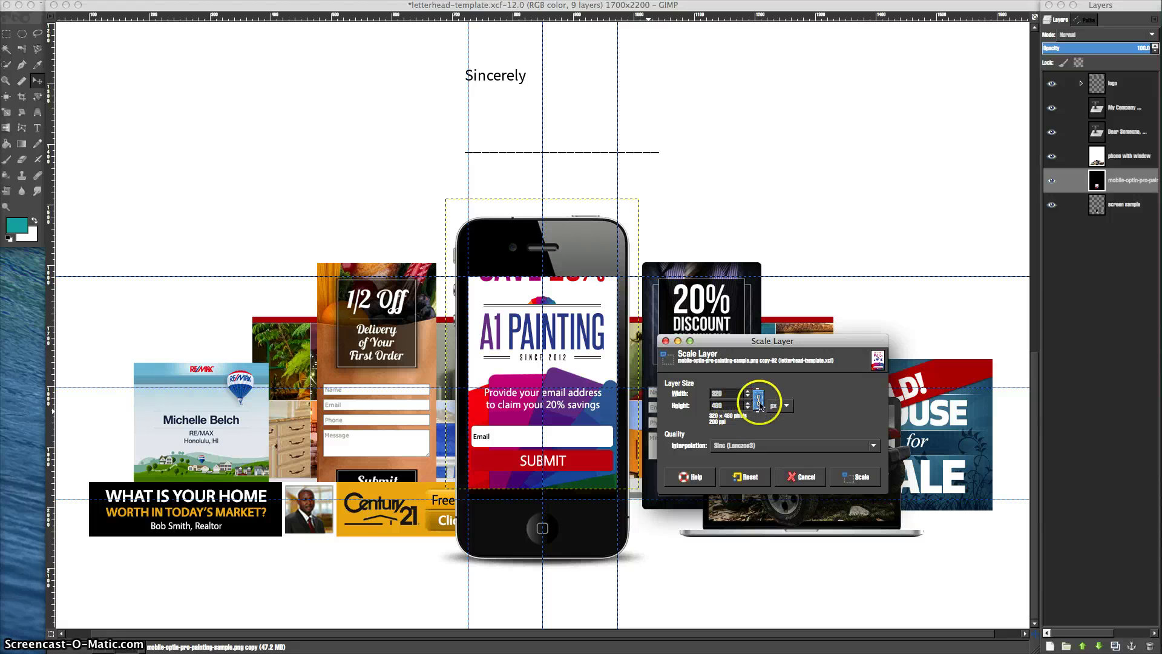
Step: Scale the painting sample layer proportionally to a width of 247 px
left_click_drag(759, 402, 729, 394)
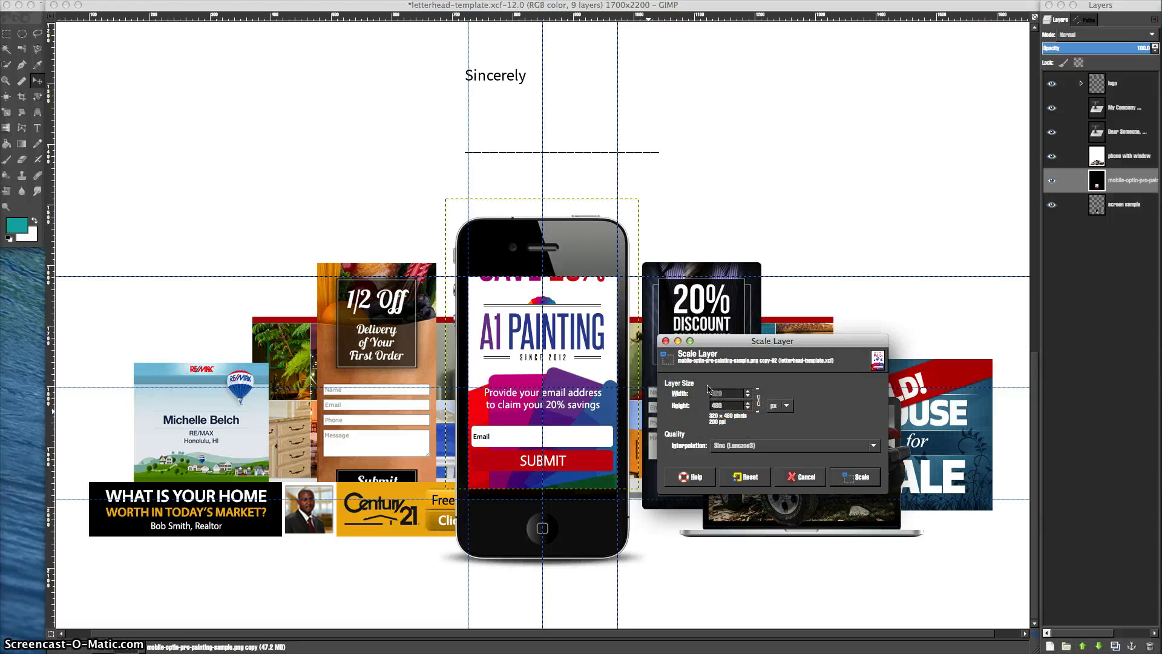
type("247")
key("Tab")
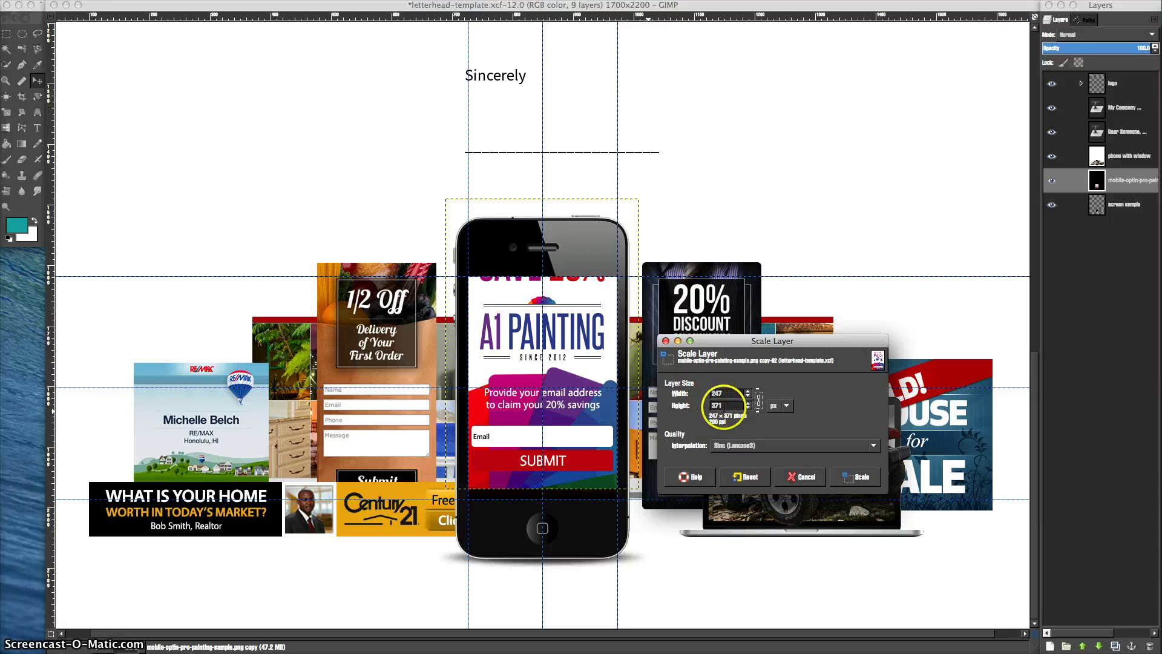
left_click(855, 476)
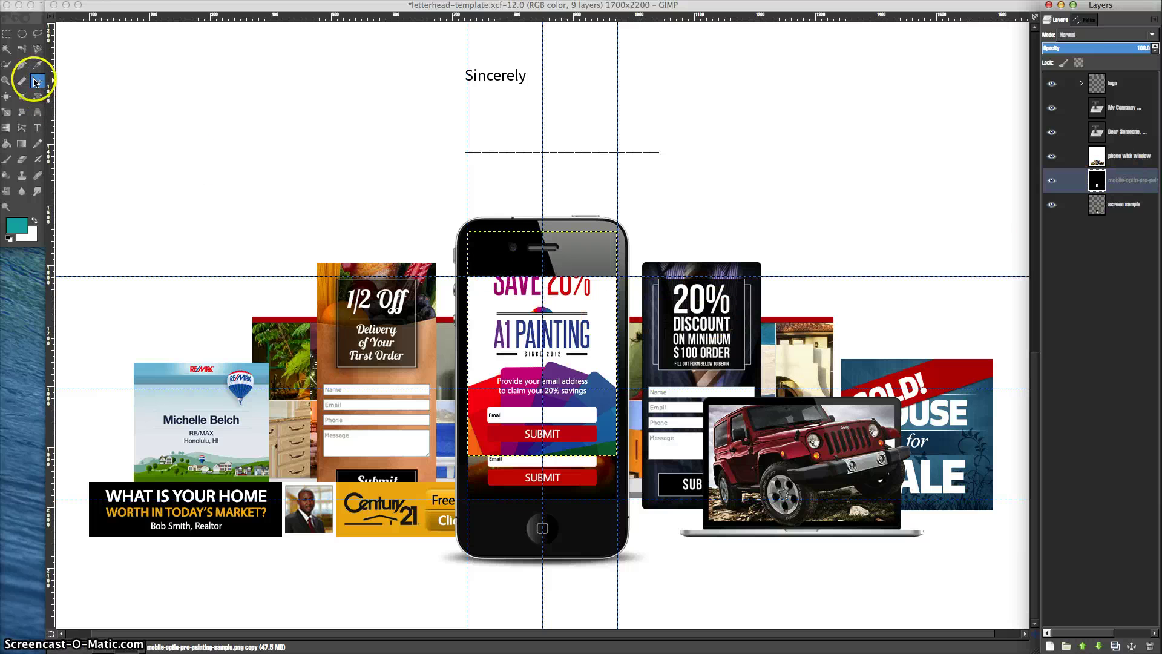
Step: Nudge the scaled painting sample down and slightly left until it fits the guides around the phone's screen opening
left_click(559, 297)
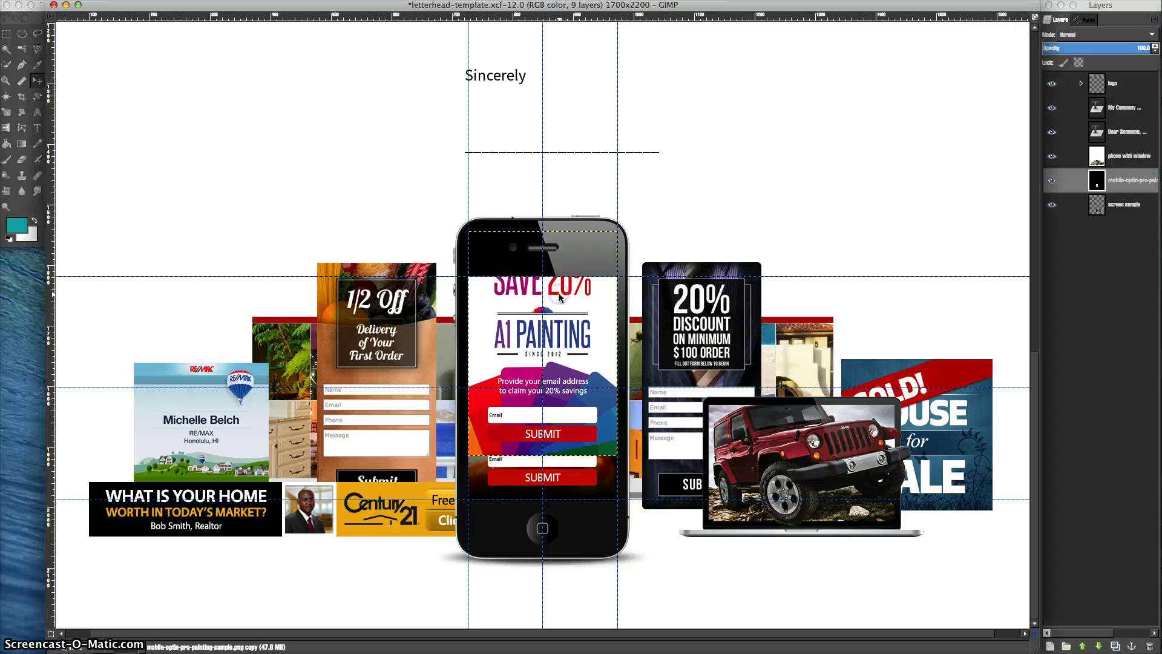
key("shift+Down")
key("shift+Down")
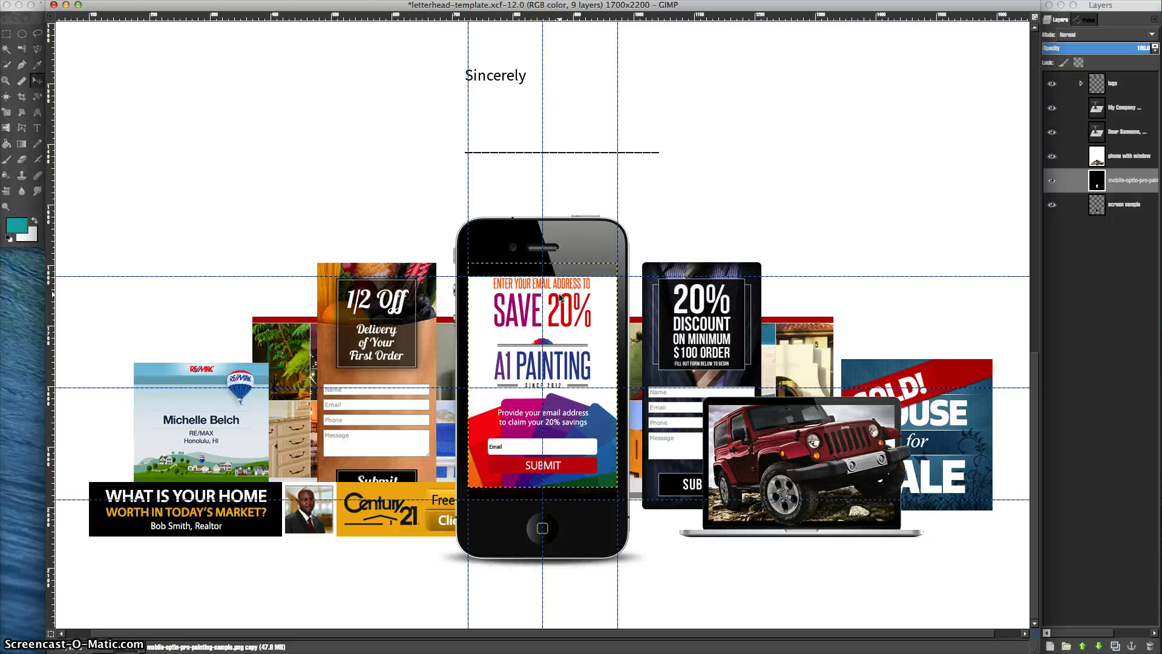
key("shift+Down")
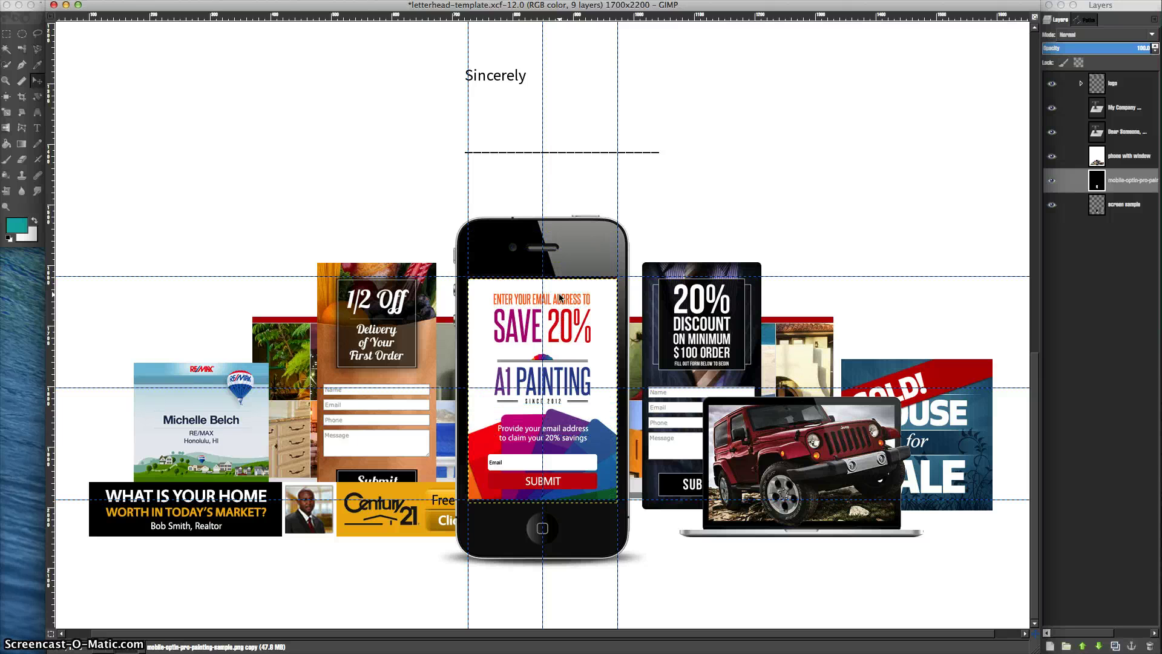
key("Down")
key("Down")
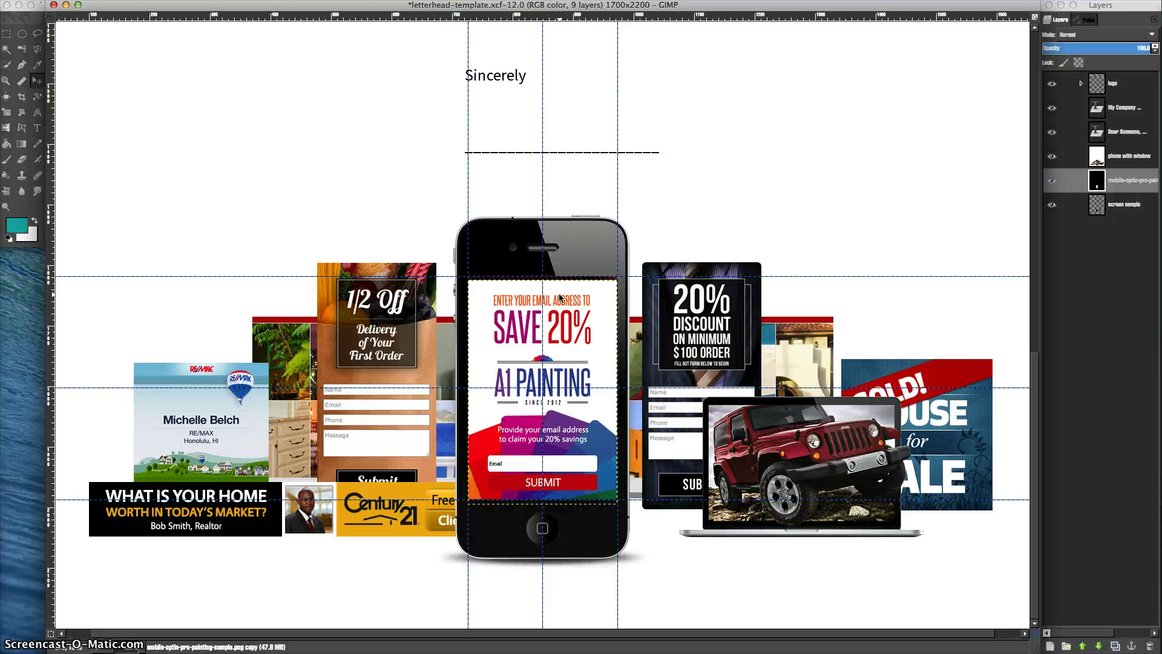
key("Up")
key("Up")
key("Up")
key("Up")
key("Up")
key("Up")
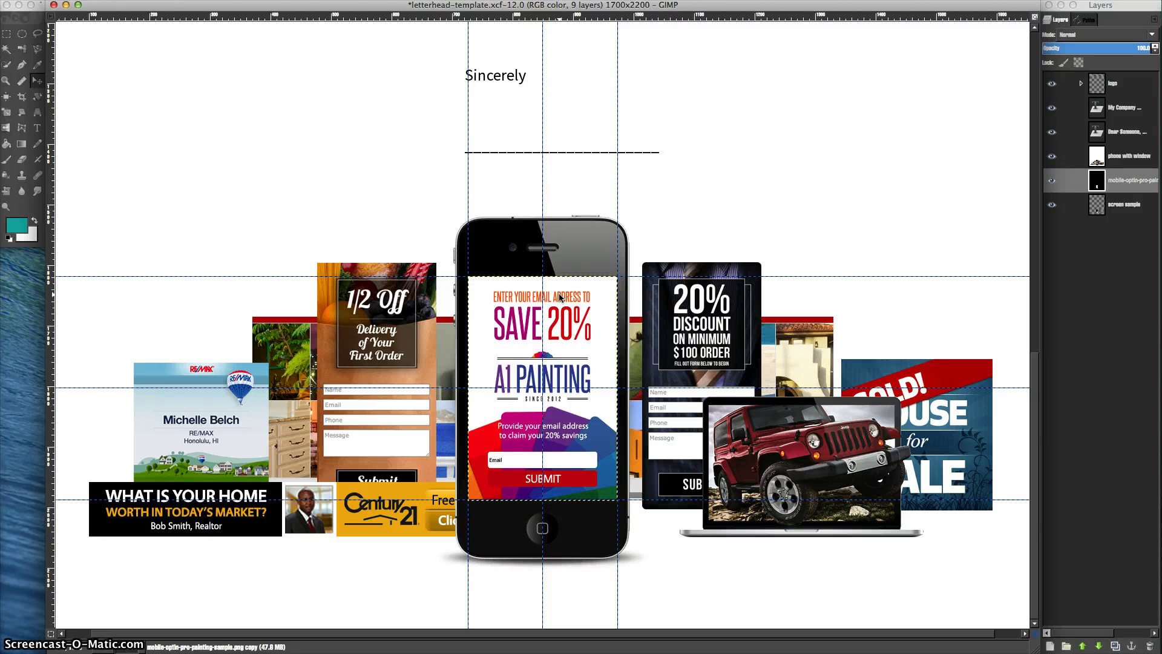
key("Up")
key("Left")
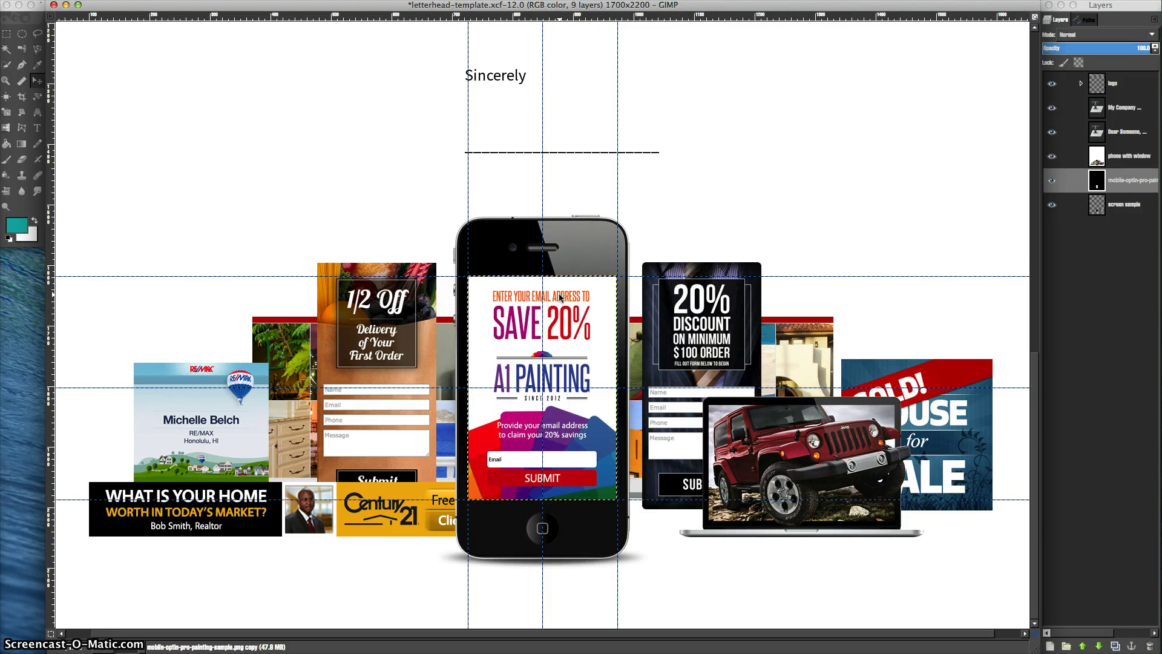
Step: Check the painting sample's fit inside the phone screen up close, and hide the guides
scroll(560, 296, "up", 2)
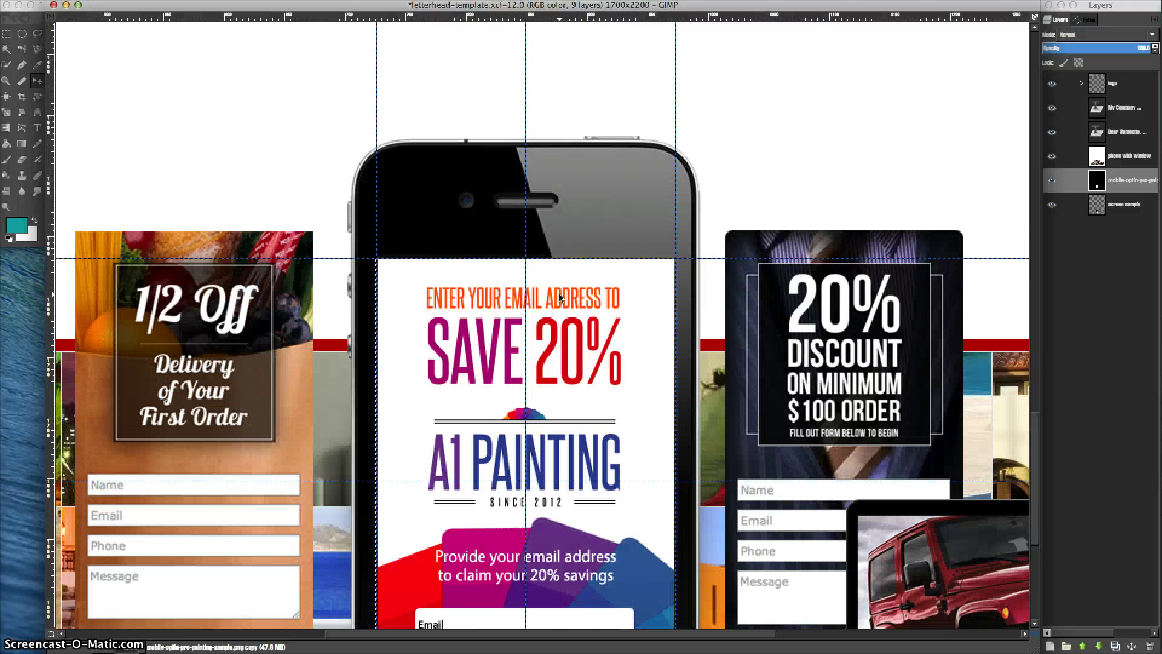
scroll(402, 368, "down", 5)
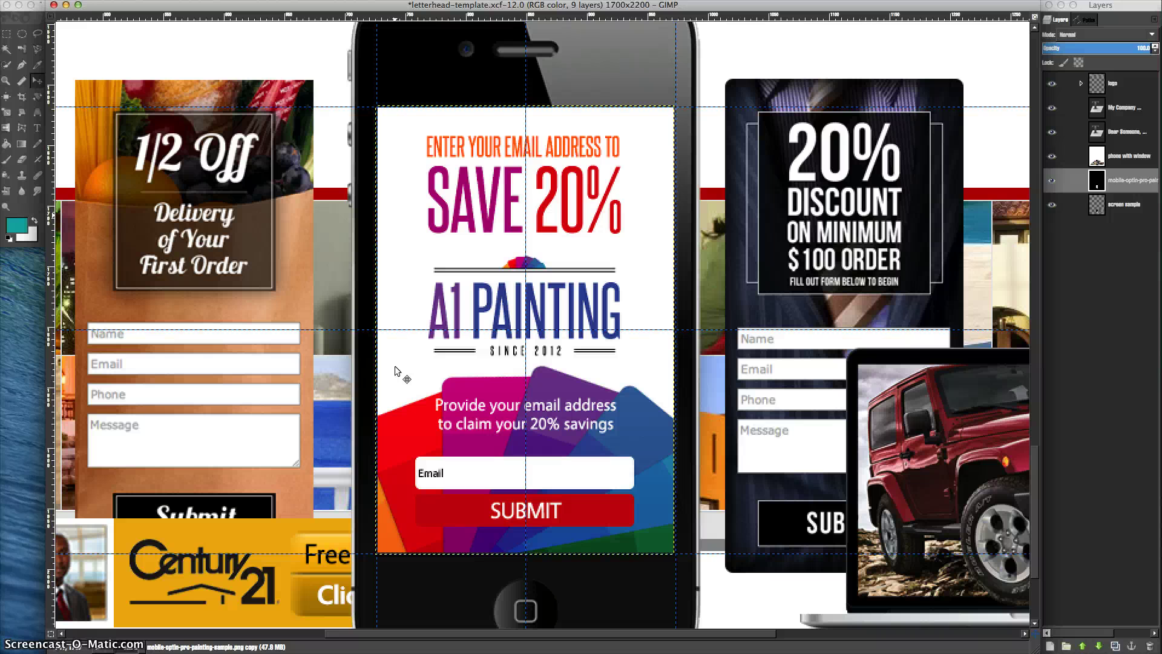
key("ctrl+shift+t")
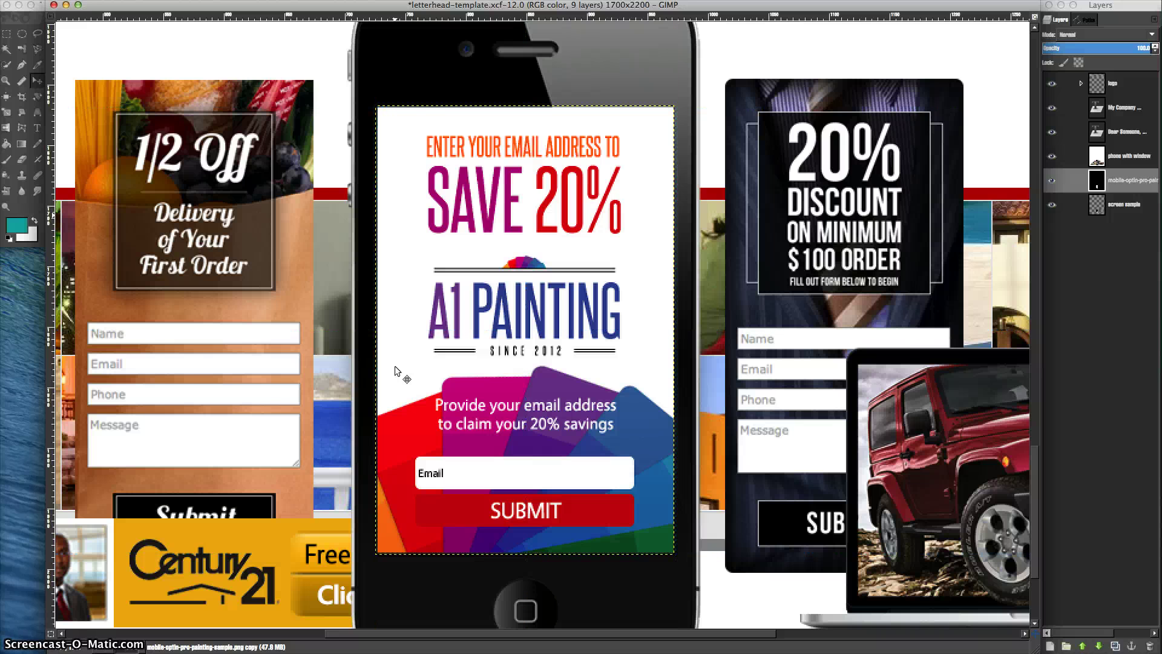
Step: Hide the original screen sample layer and fine-tune the painting sample's vertical and horizontal position within the phone's screen opening
left_click(1051, 206)
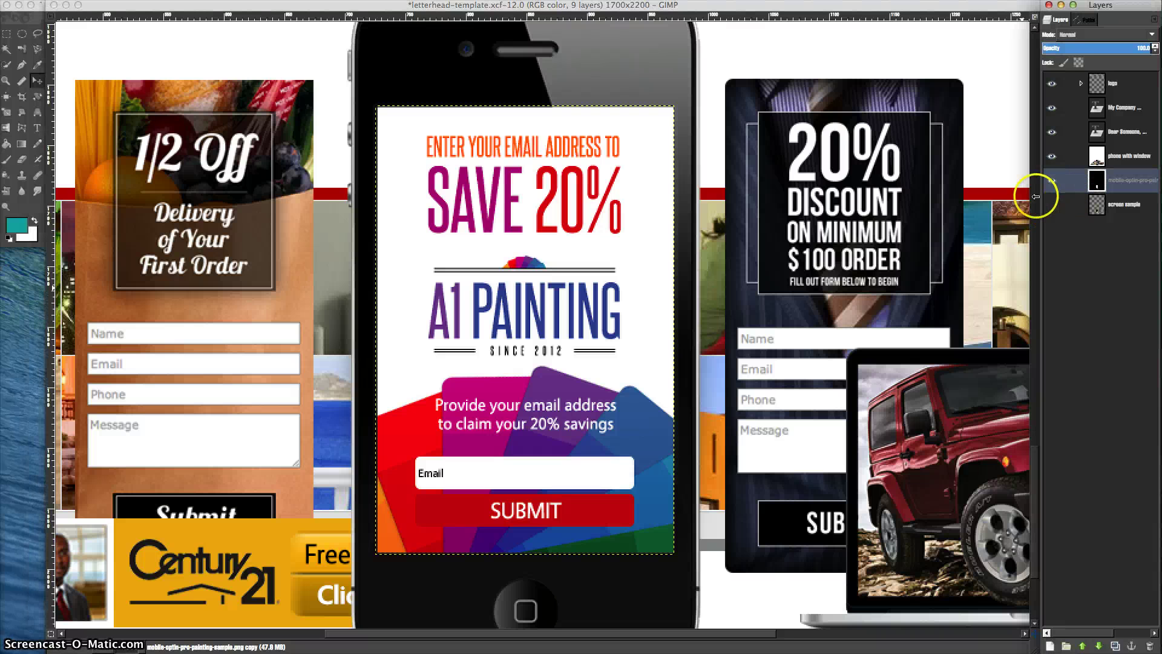
left_click(17, 82)
left_click(512, 138)
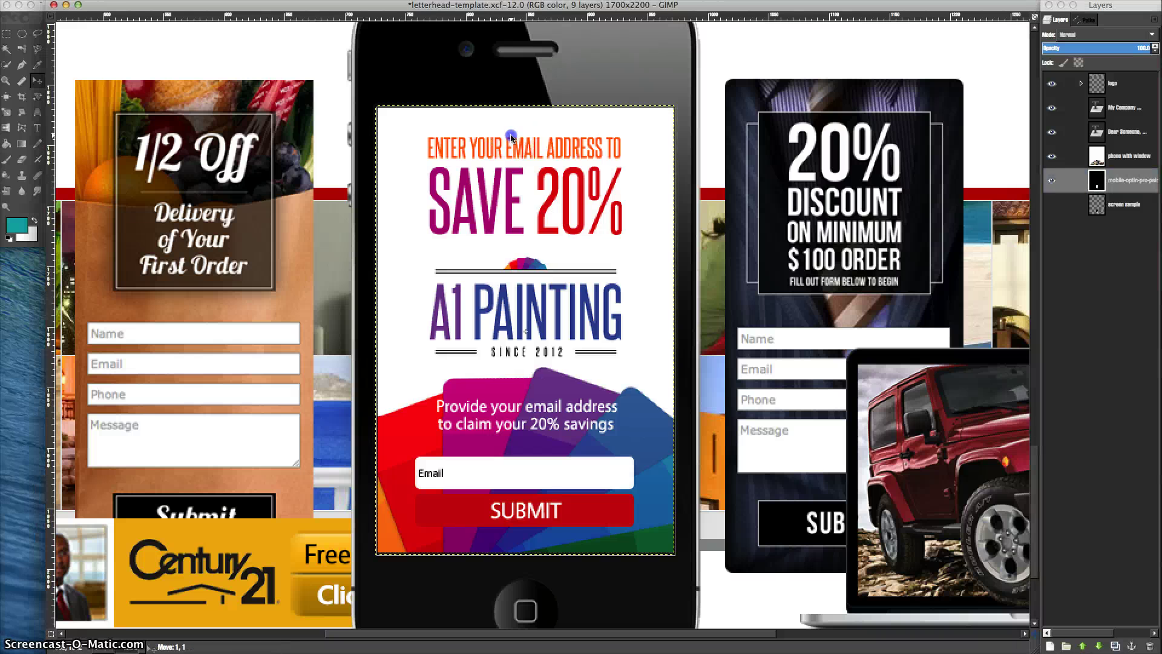
key("shift+Down")
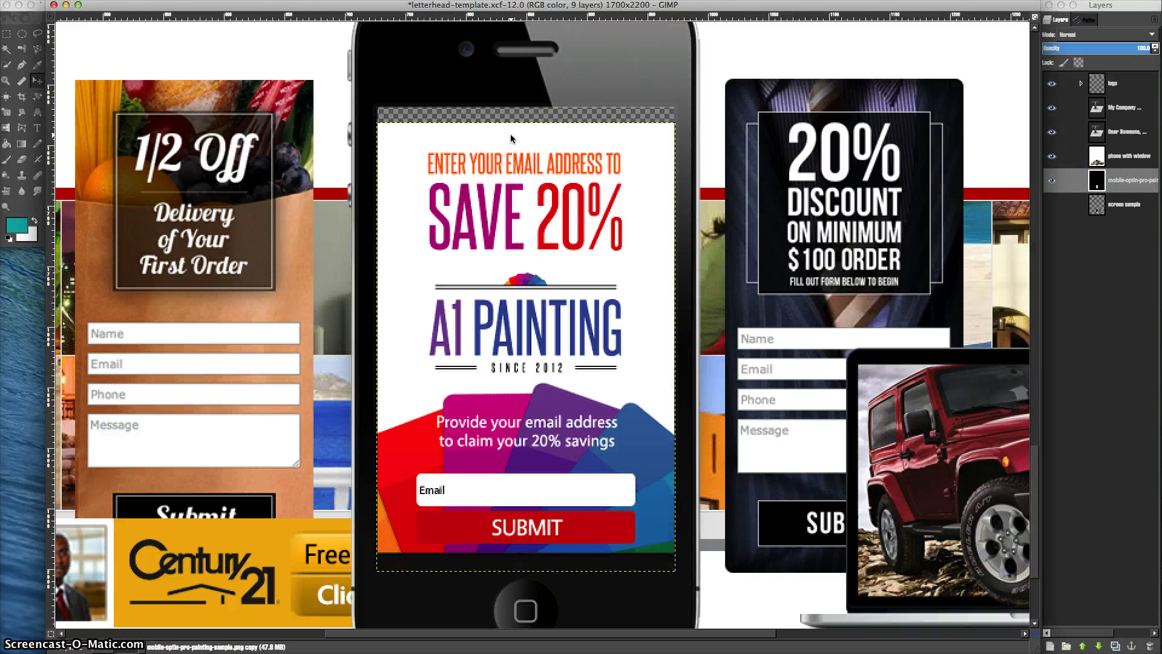
key("shift+Up")
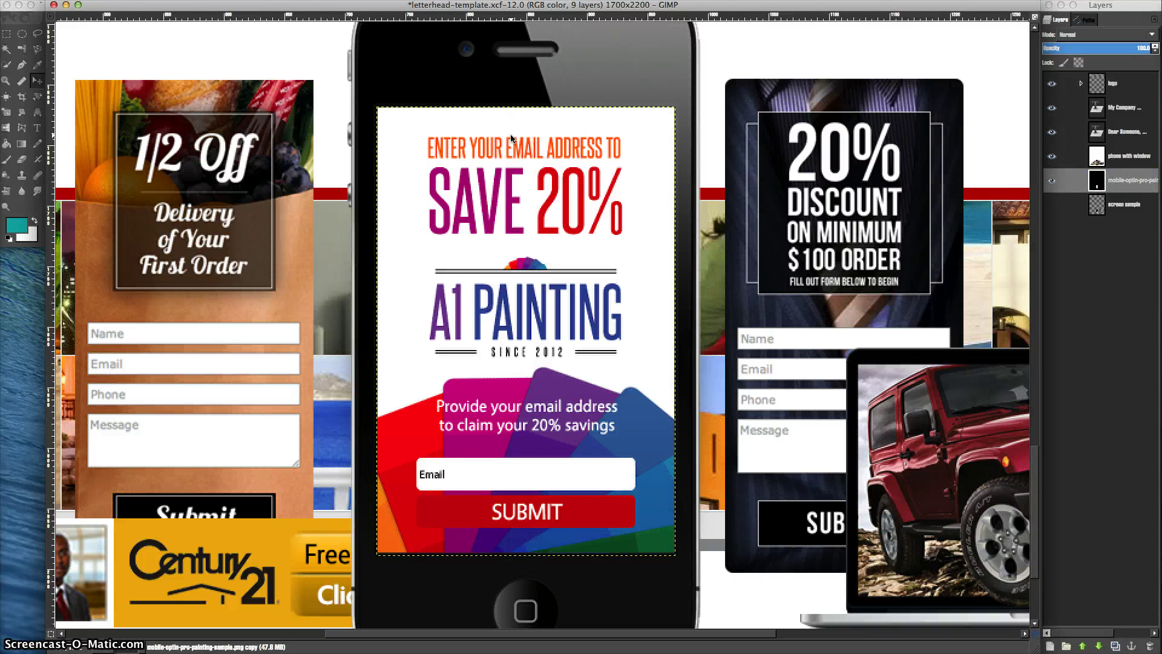
key("Up")
key("Up")
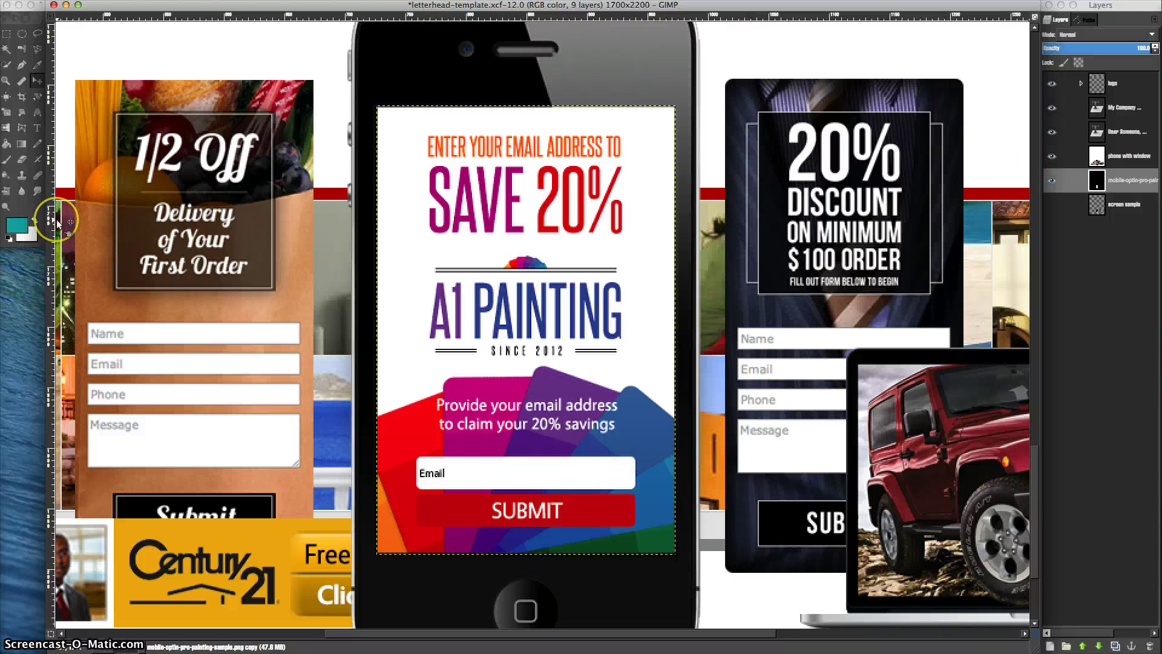
Step: Try moving the painting sample layer out of the phone's screen toward the 1/2 Off banner, and undo the move
scroll(57, 223, "down", 5)
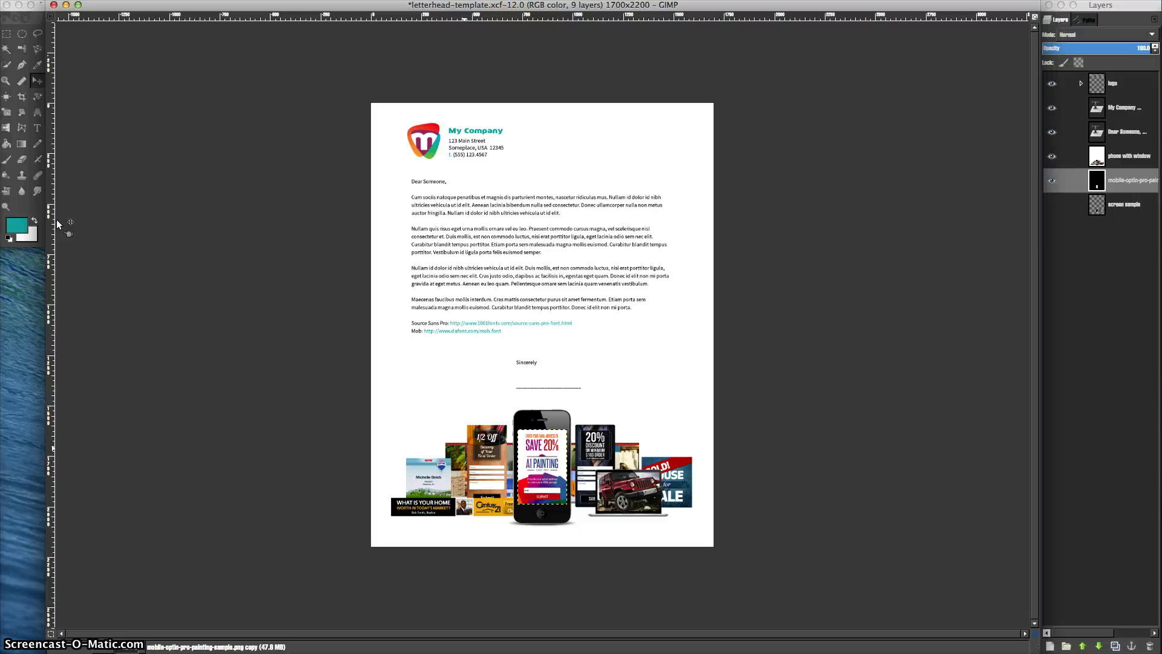
left_click(38, 85)
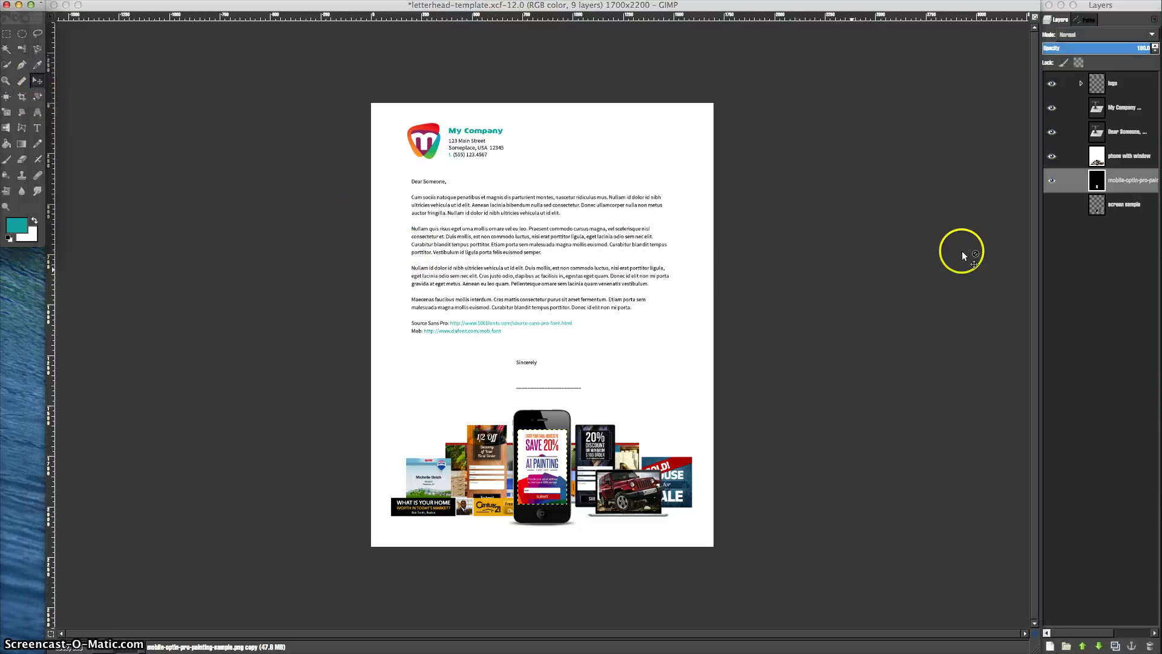
left_click(1124, 212)
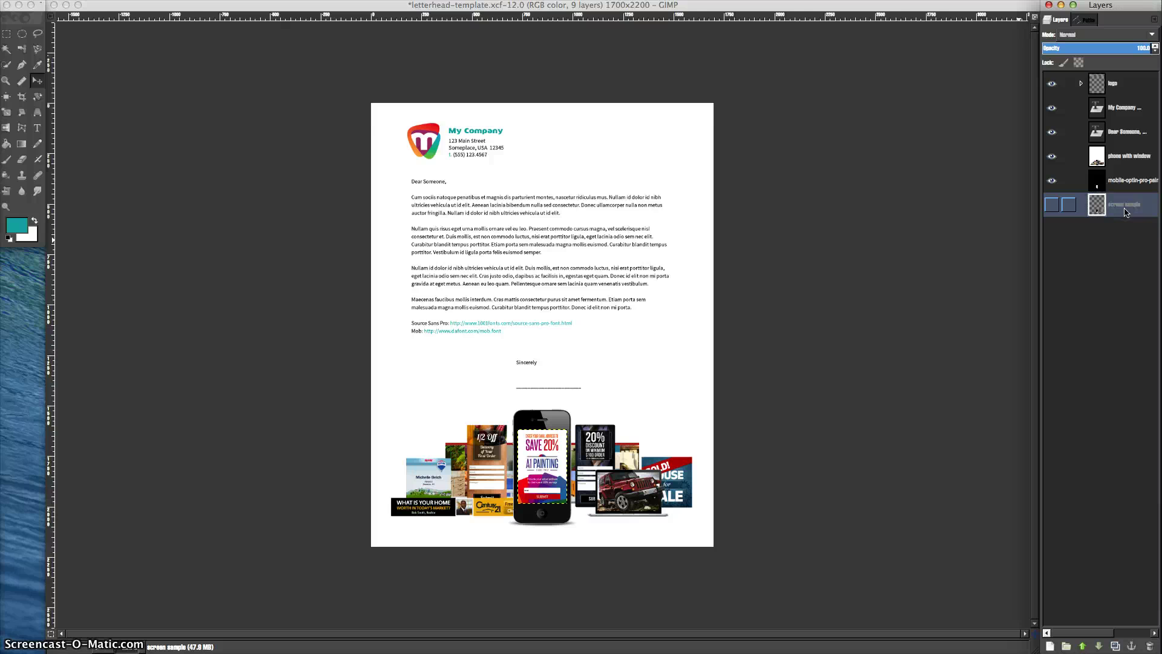
left_click(487, 547)
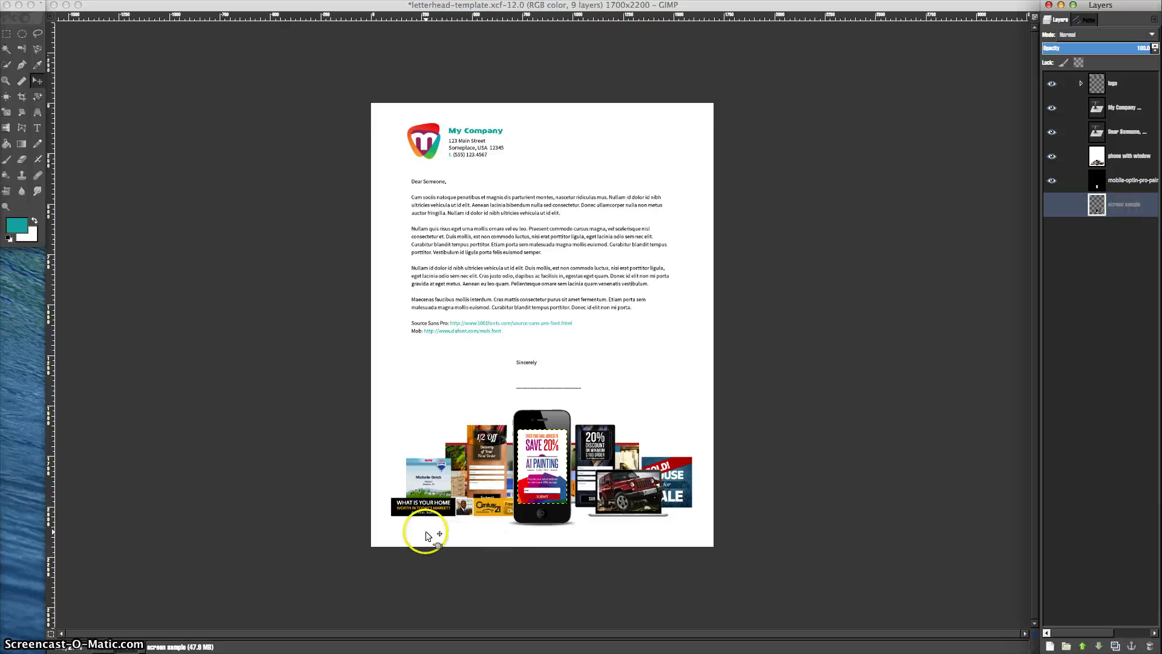
left_click(1123, 189)
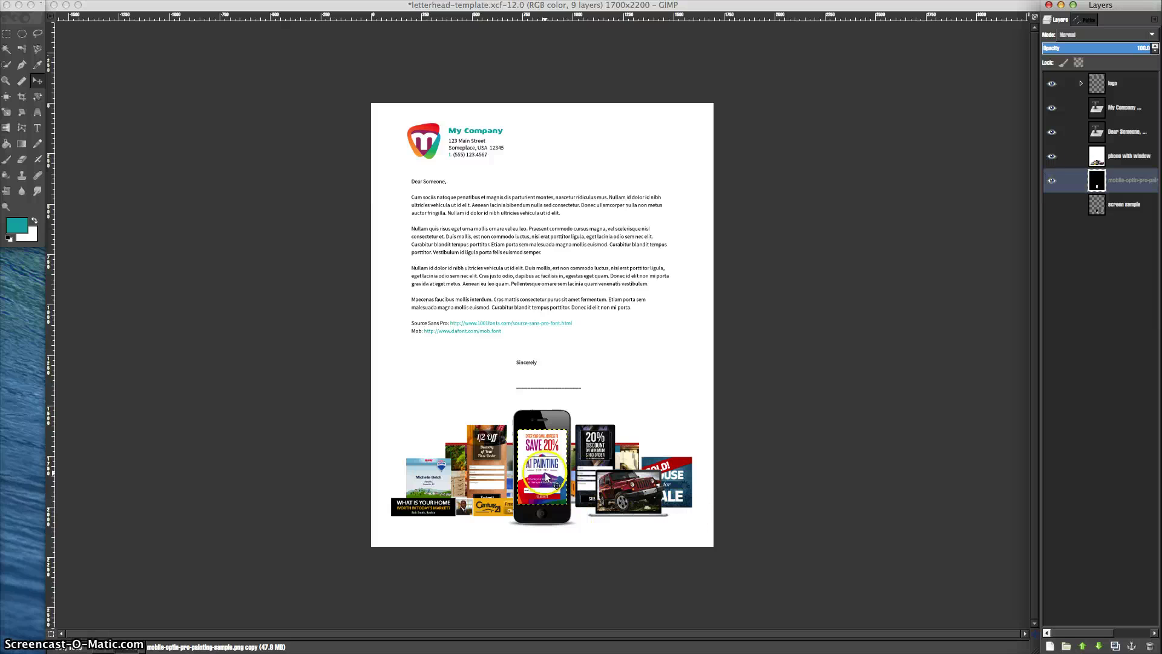
left_click_drag(545, 476, 474, 440)
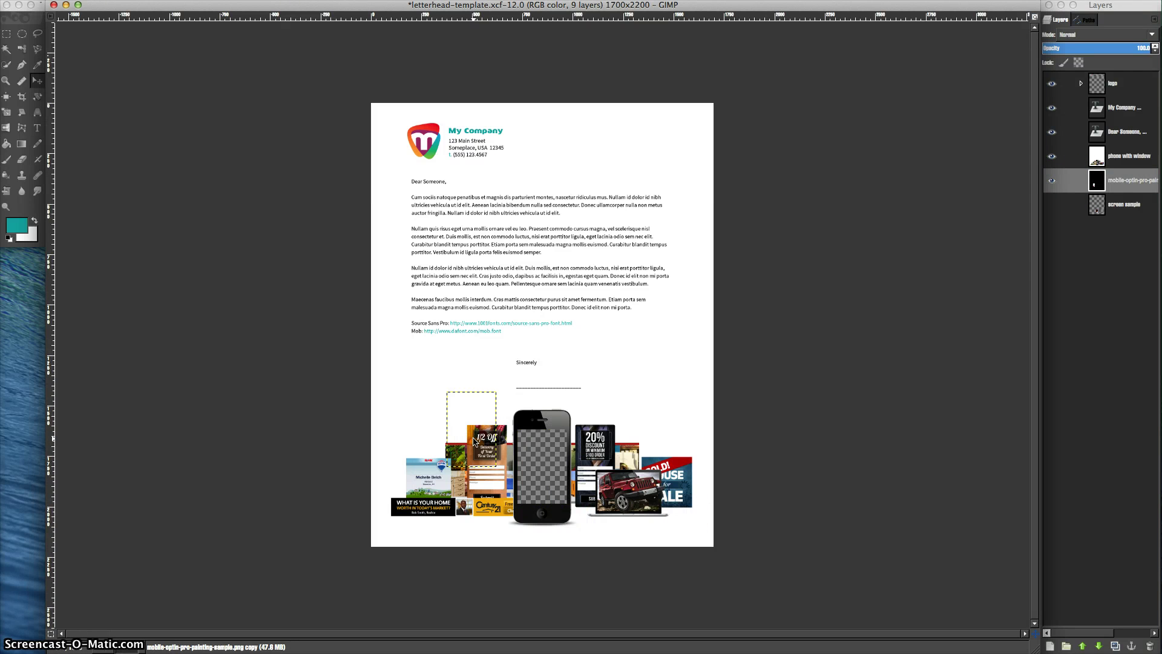
key("ctrl+z")
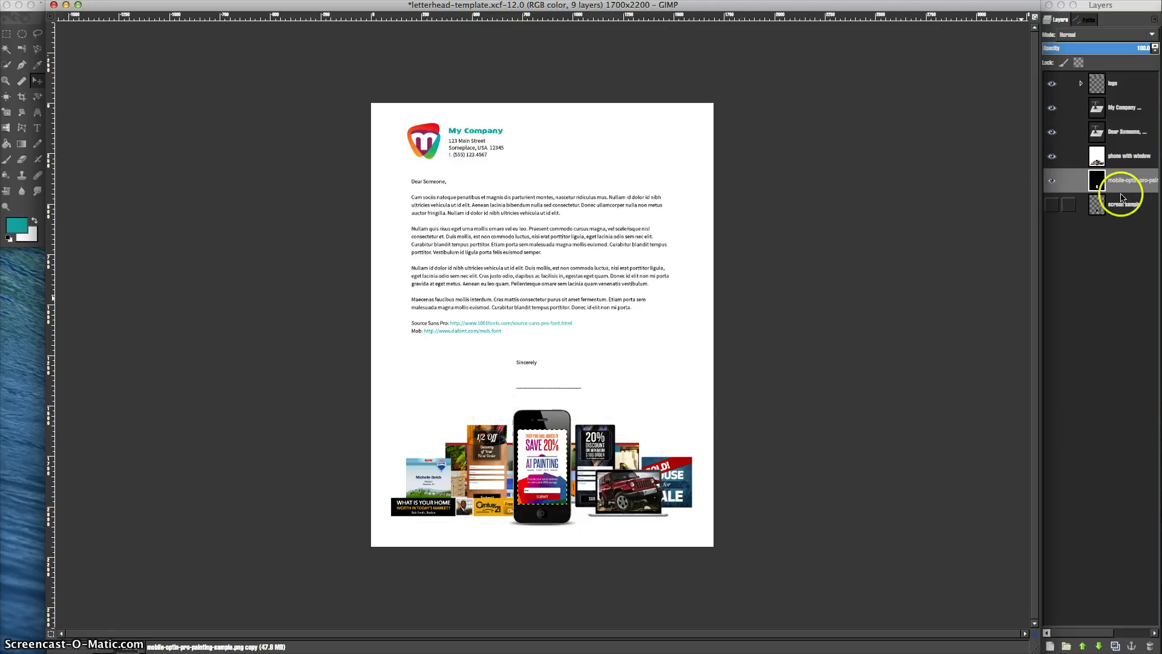
Step: Hide the painting sample layer and show the original screen sample layer in the phone
left_click(1051, 180)
left_click(1051, 204)
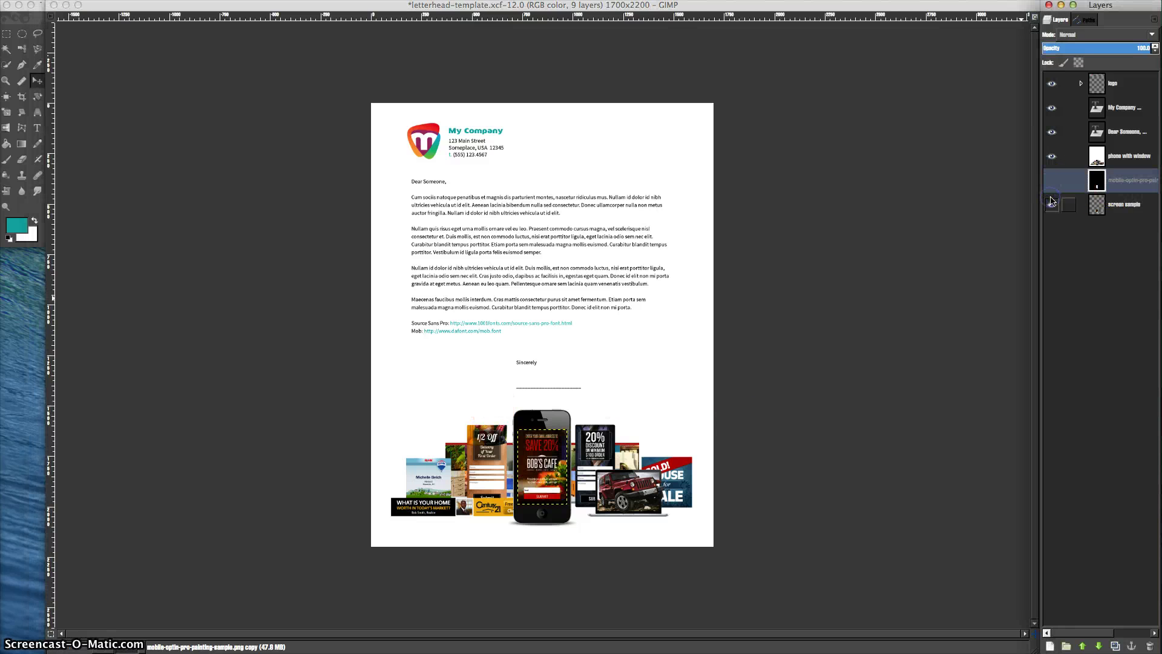